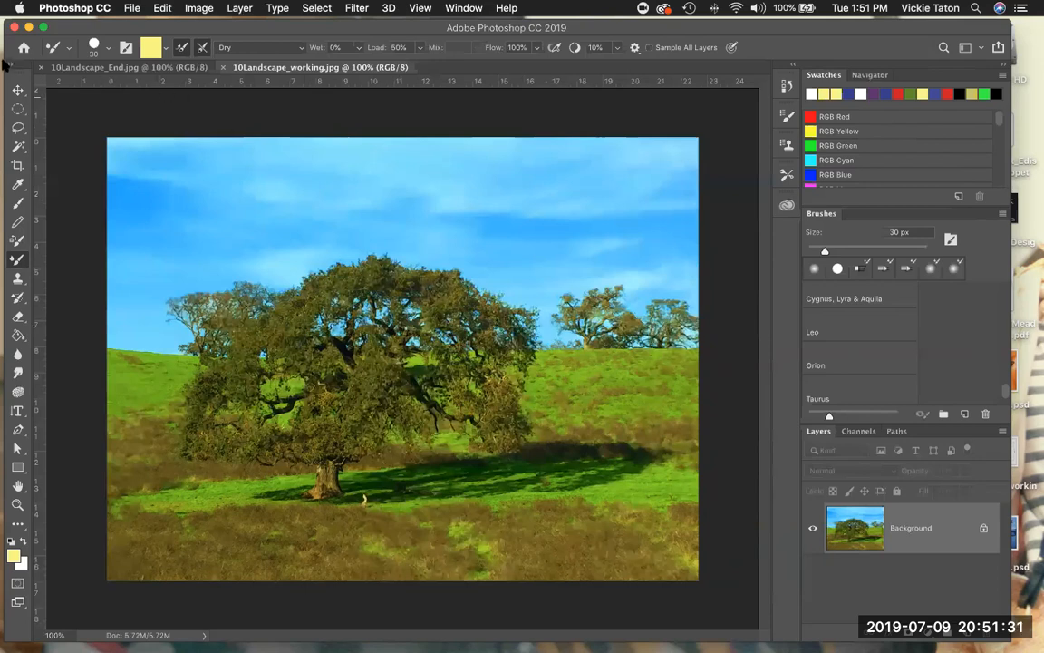
# - View the finished painting in 10Landscape_End.jpg and return to 10Landscape_working.jpg
pyautogui.click(100, 70)
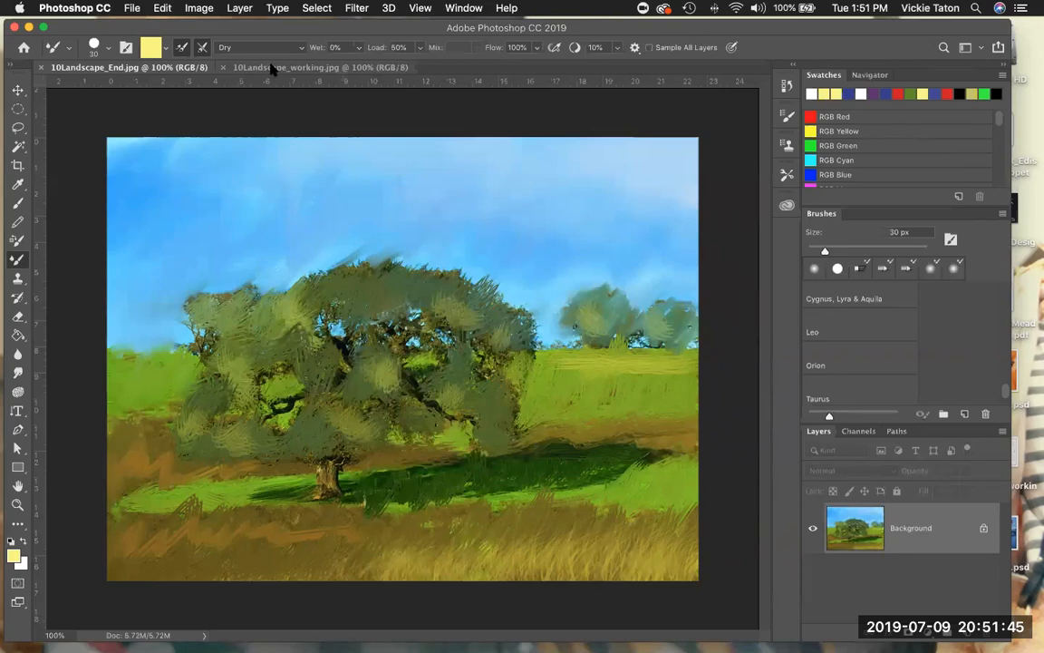
pyautogui.click(271, 68)
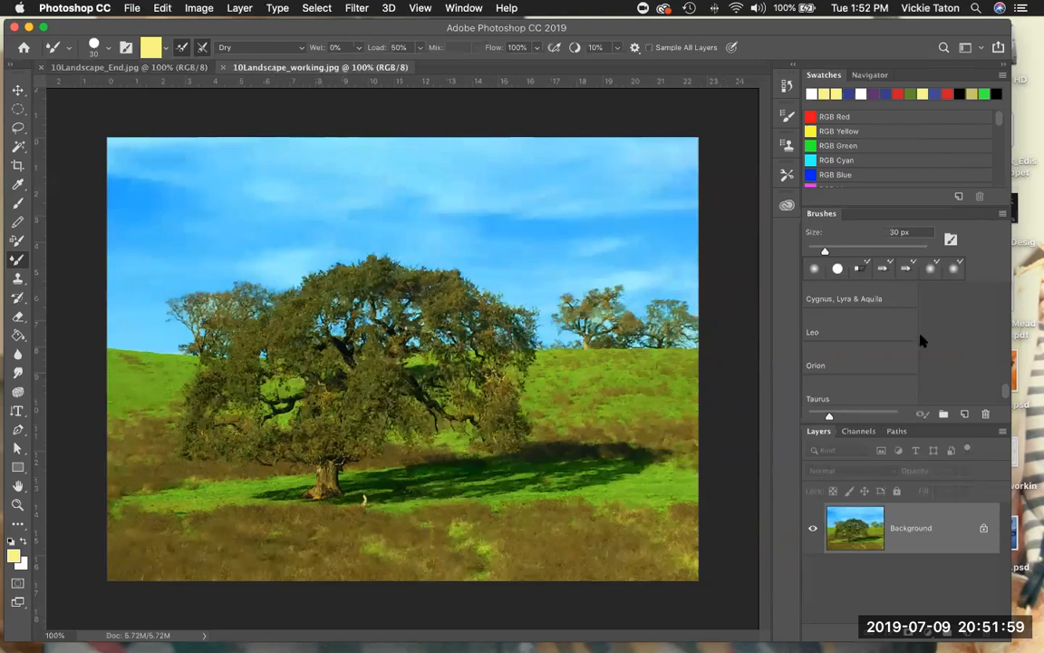
# - Widen the brush preset list so that the presets show in two columns
pyautogui.scroll(5, 952, 362)
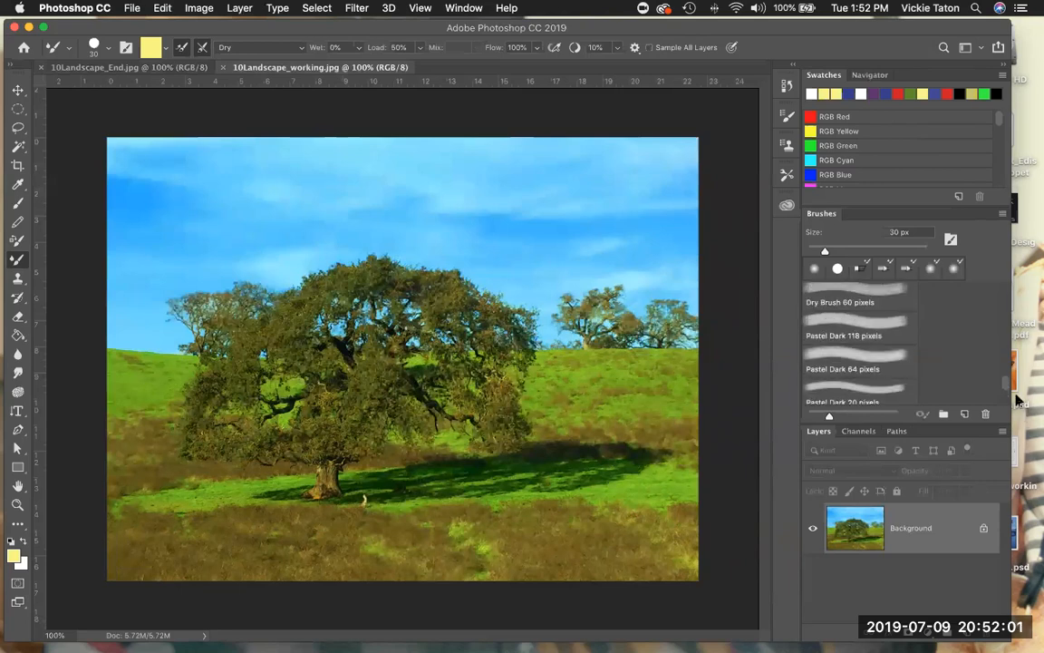
pyautogui.scroll(2, 995, 304)
pyautogui.scroll(3, 995, 303)
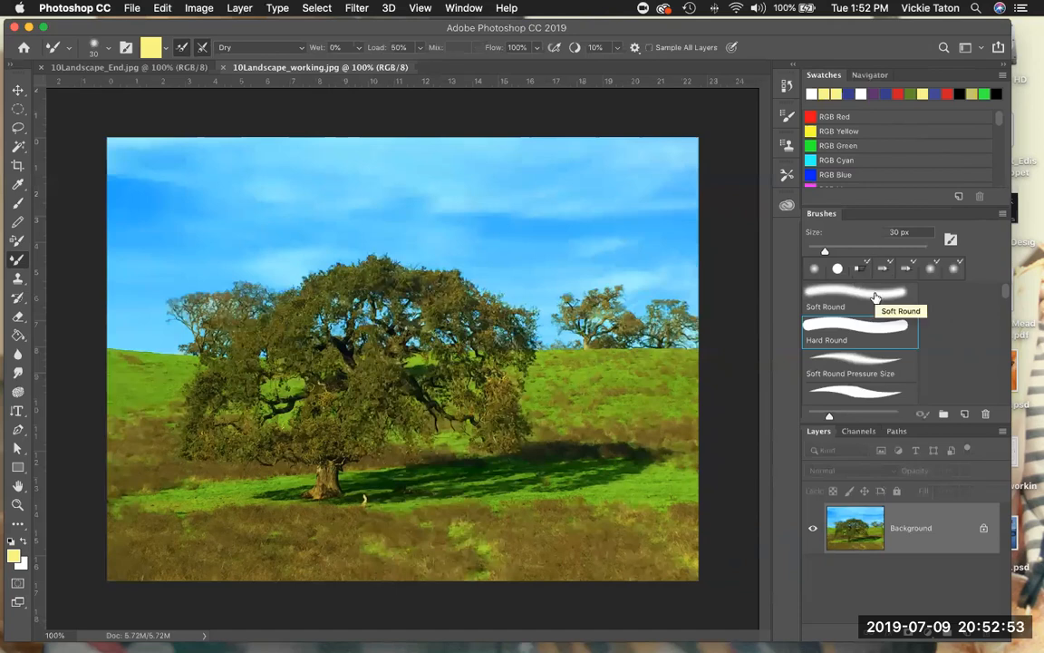
pyautogui.scroll(-3, 948, 317)
pyautogui.scroll(-1, 949, 327)
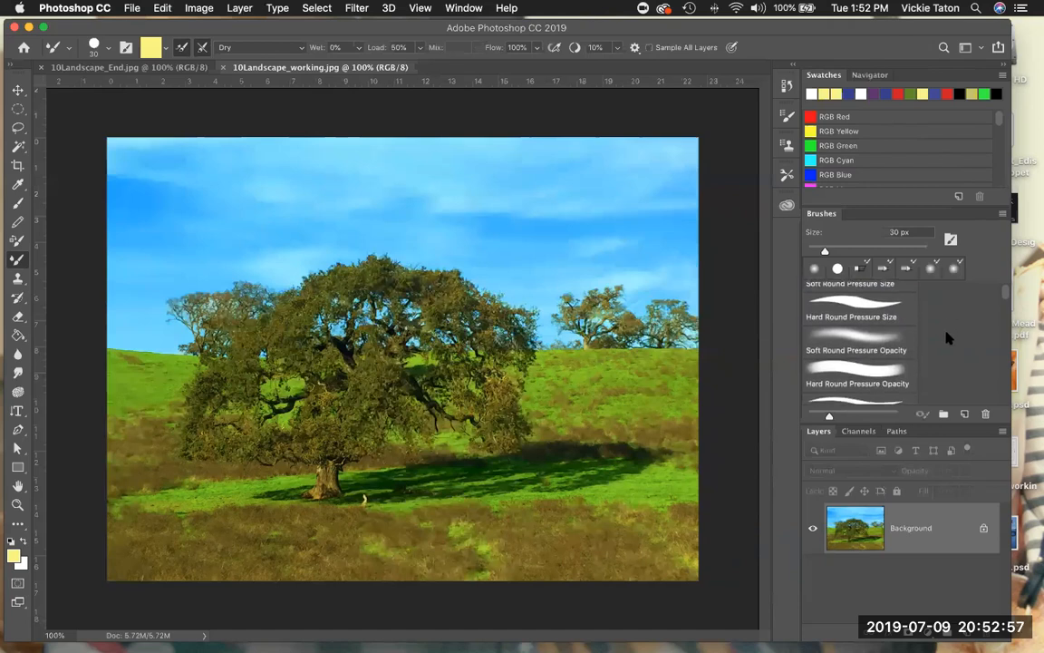
pyautogui.scroll(-2, 948, 337)
pyautogui.scroll(4, 944, 333)
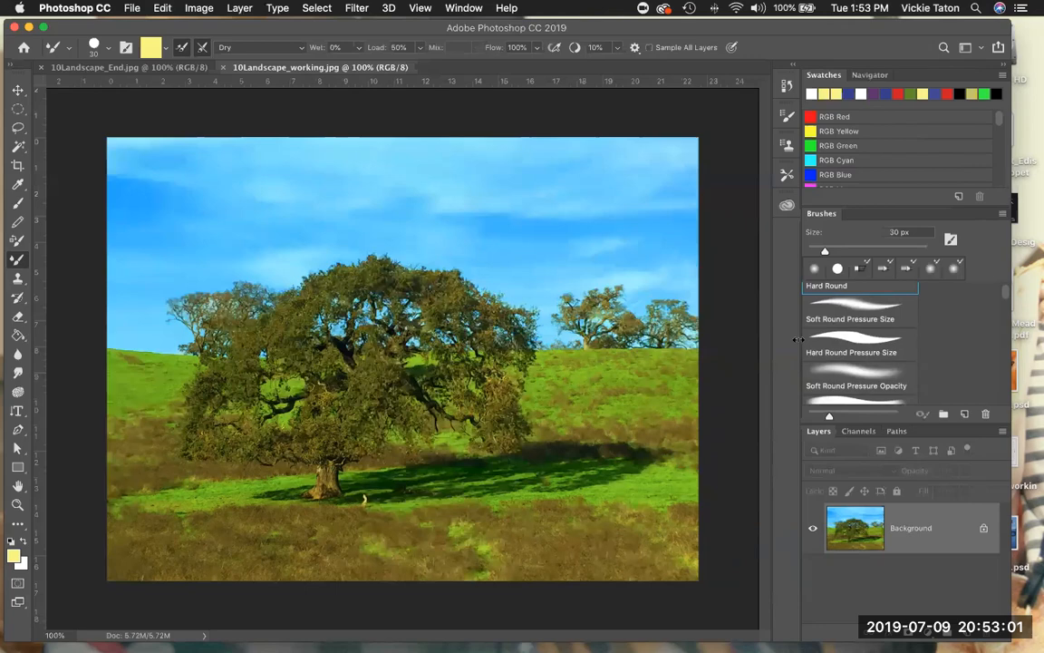
pyautogui.moveTo(790, 340); pyautogui.dragTo(749, 340)
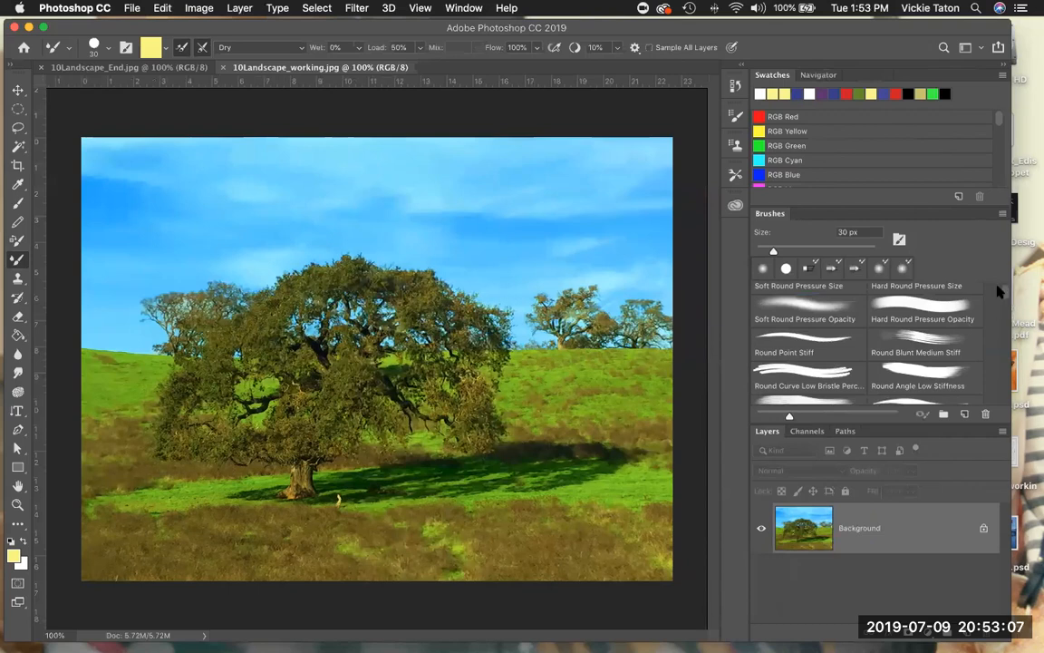
# - Look through the available brush presets and the brush groups at the end of the list
pyautogui.scroll(-5, 1001, 301)
pyautogui.scroll(-10, 1000, 301)
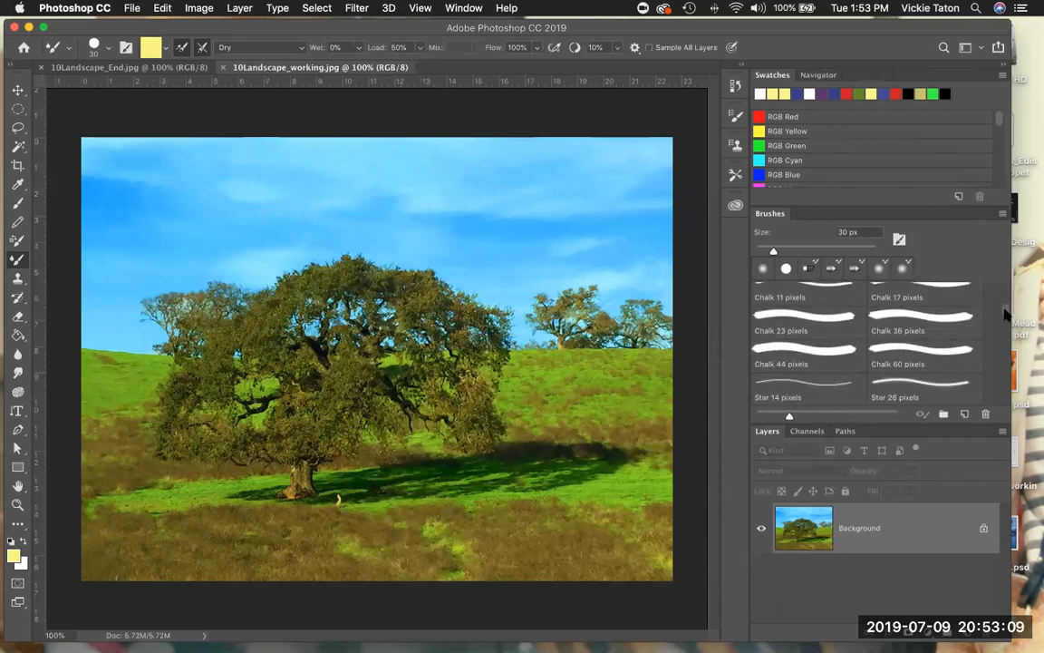
pyautogui.scroll(-10, 1005, 326)
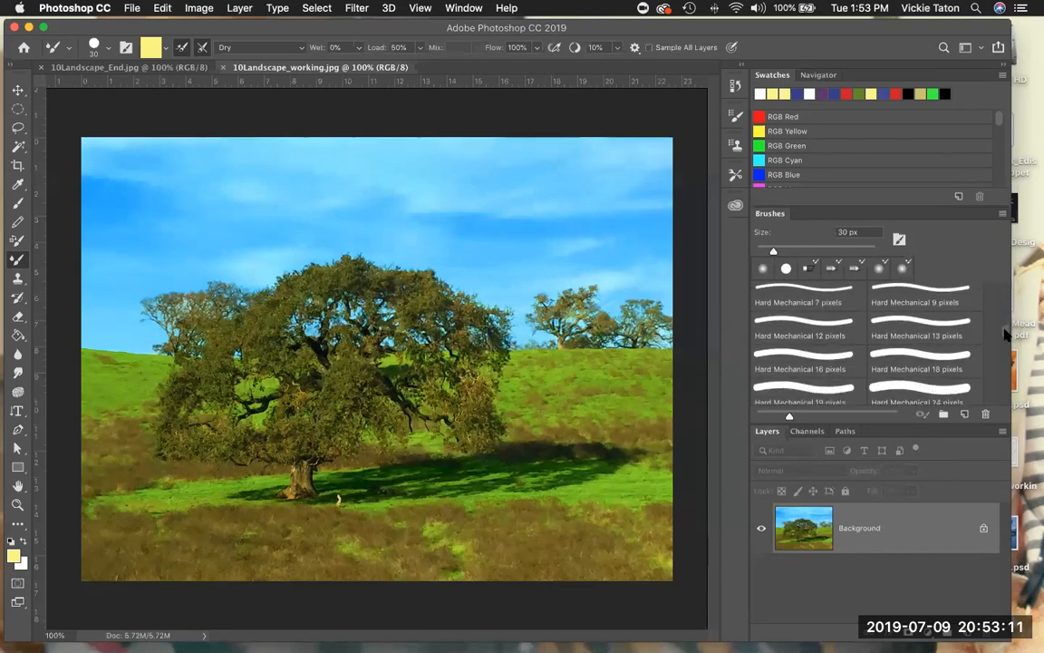
pyautogui.scroll(-10, 1004, 354)
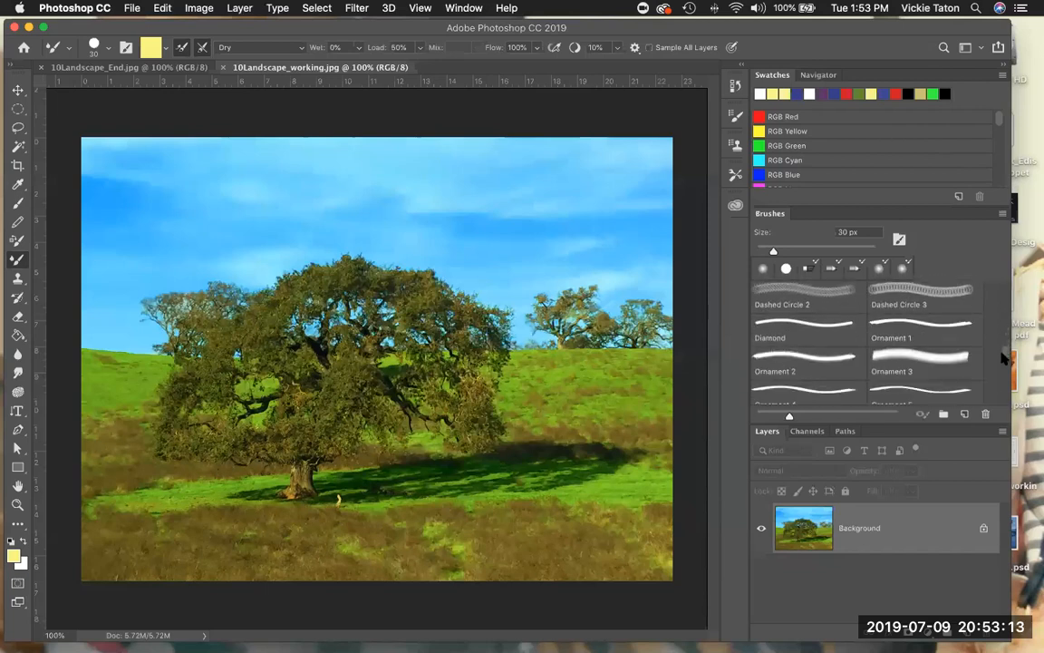
pyautogui.scroll(-8, 1004, 365)
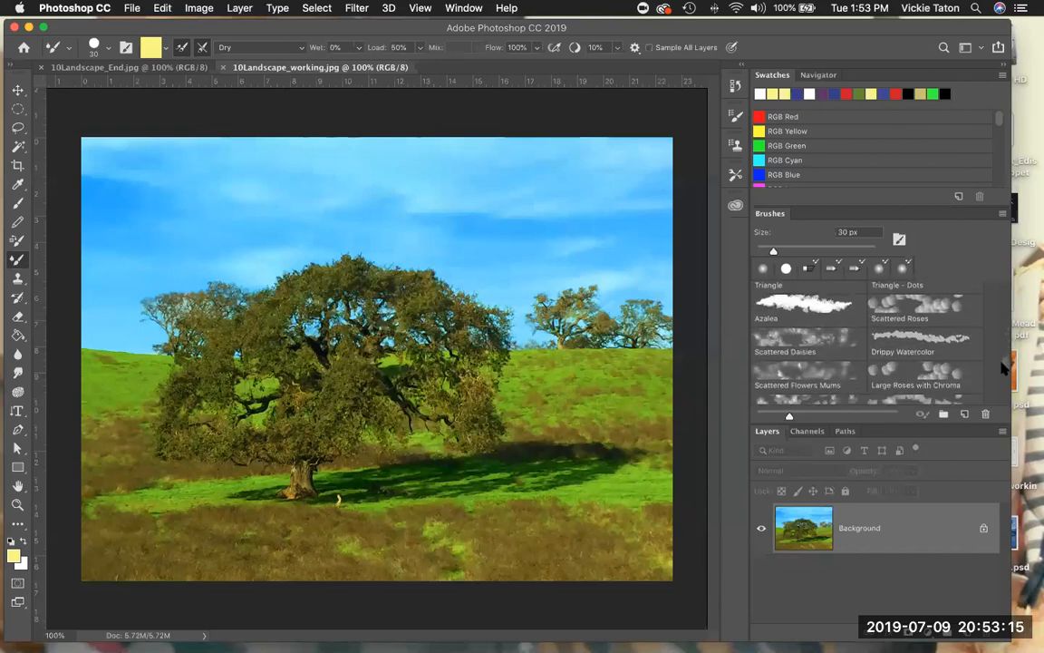
pyautogui.scroll(-10, 1004, 374)
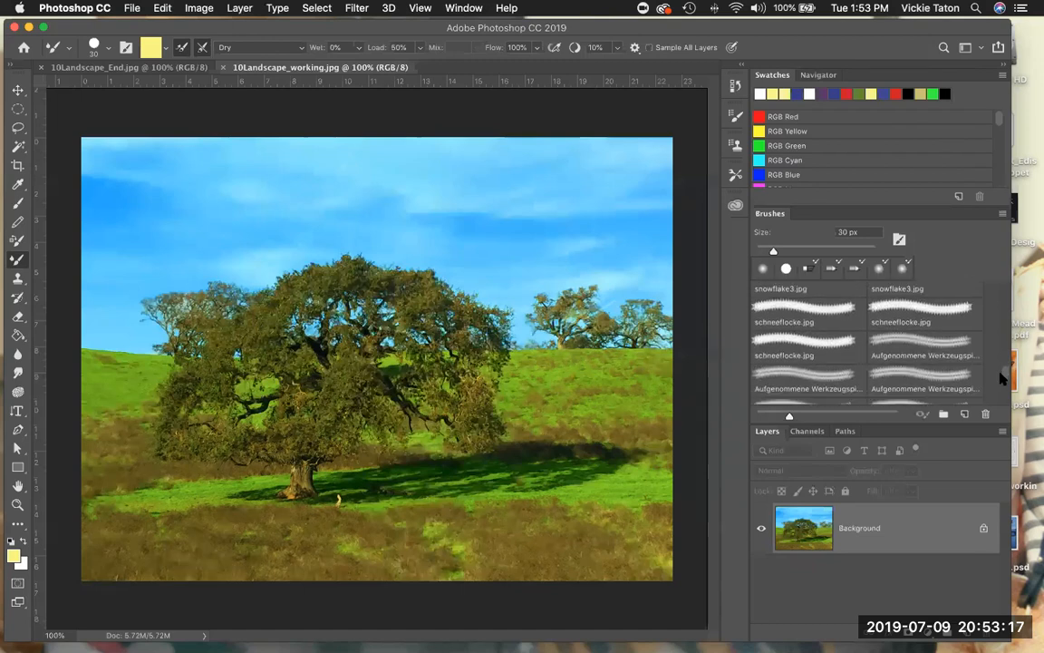
pyautogui.scroll(-10, 1003, 388)
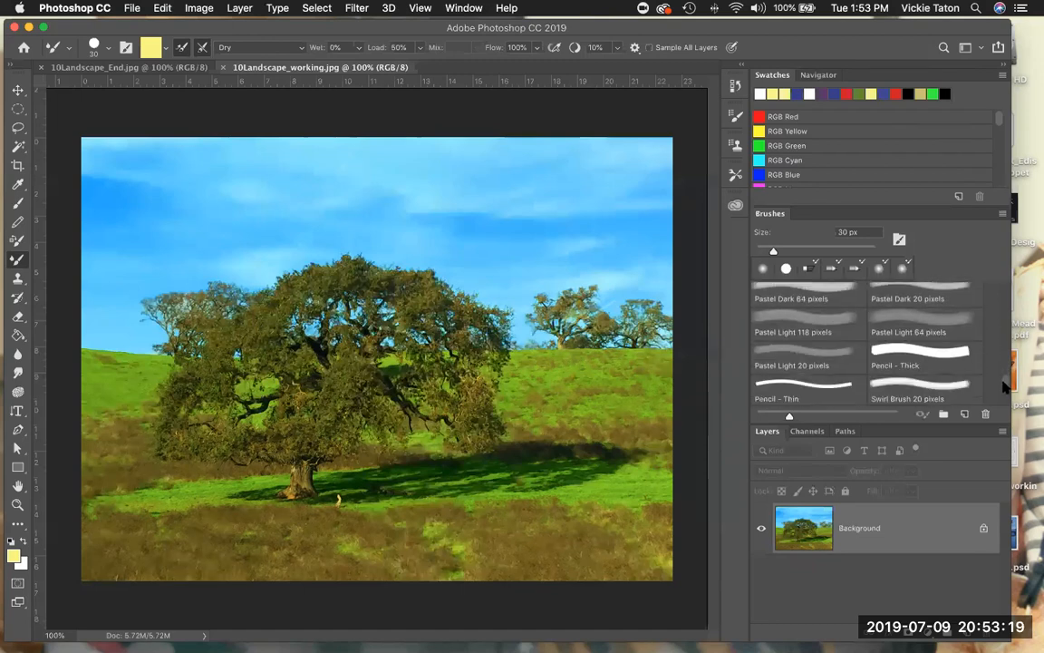
pyautogui.scroll(-10, 1004, 392)
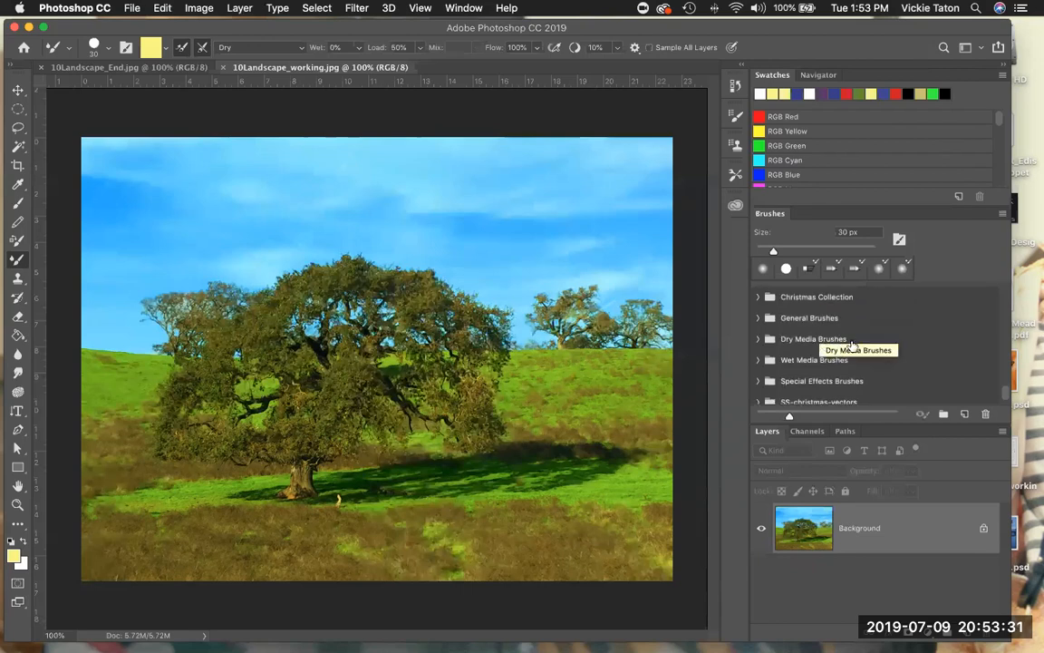
pyautogui.scroll(-1, 875, 341)
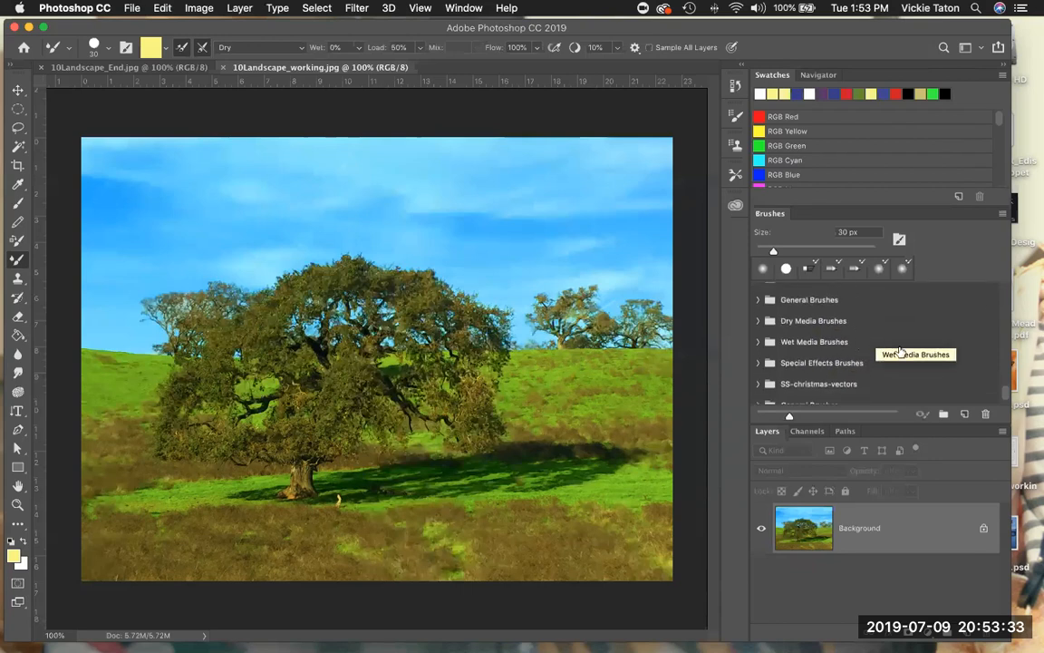
pyautogui.scroll(-2, 870, 346)
pyautogui.scroll(-2, 852, 334)
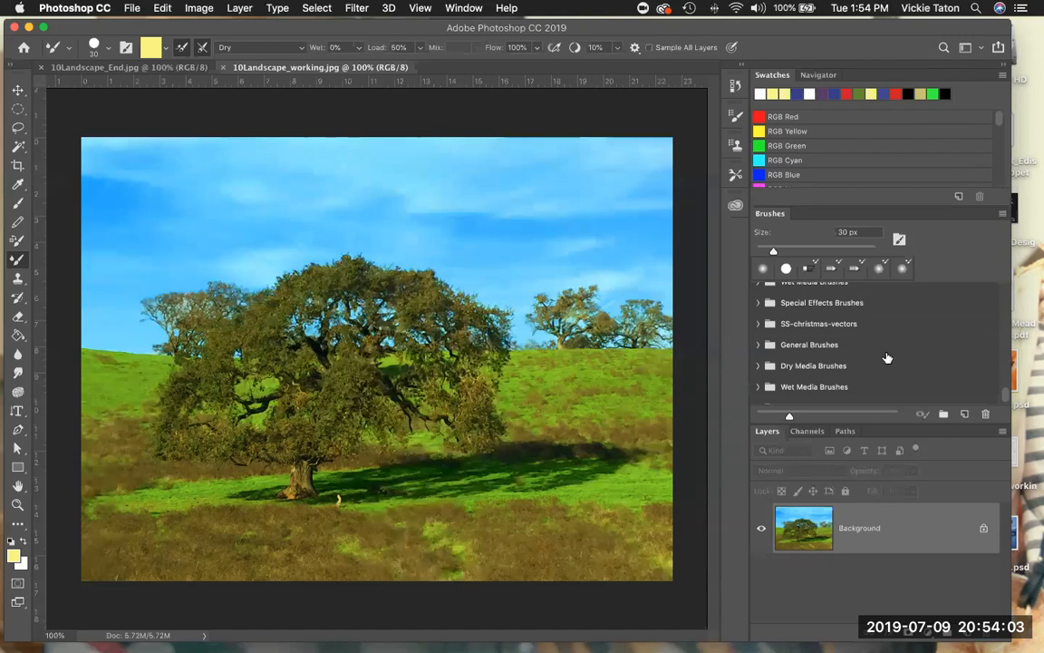
# - Start importing brushes and allow Photoshop access to the contacts and calendar
pyautogui.click(1004, 214)
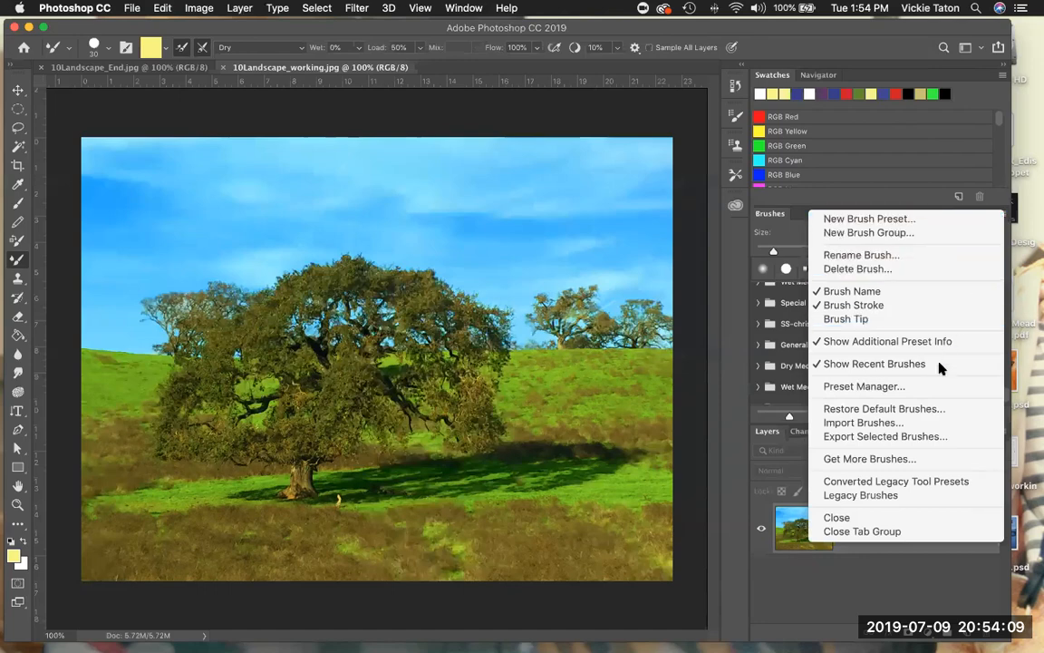
pyautogui.click(924, 423)
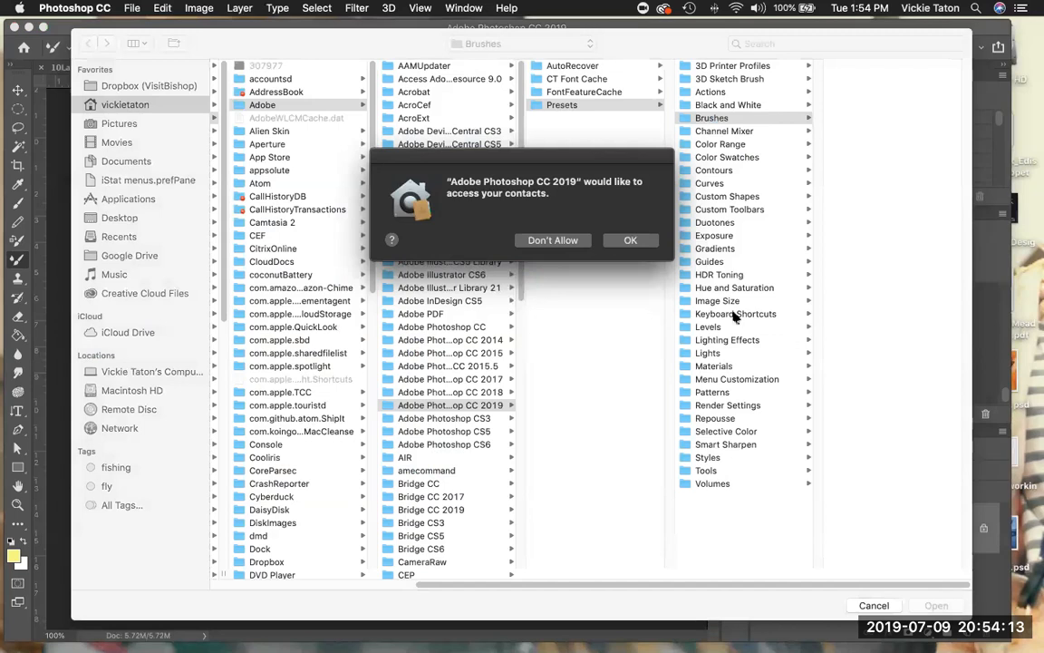
pyautogui.click(630, 240)
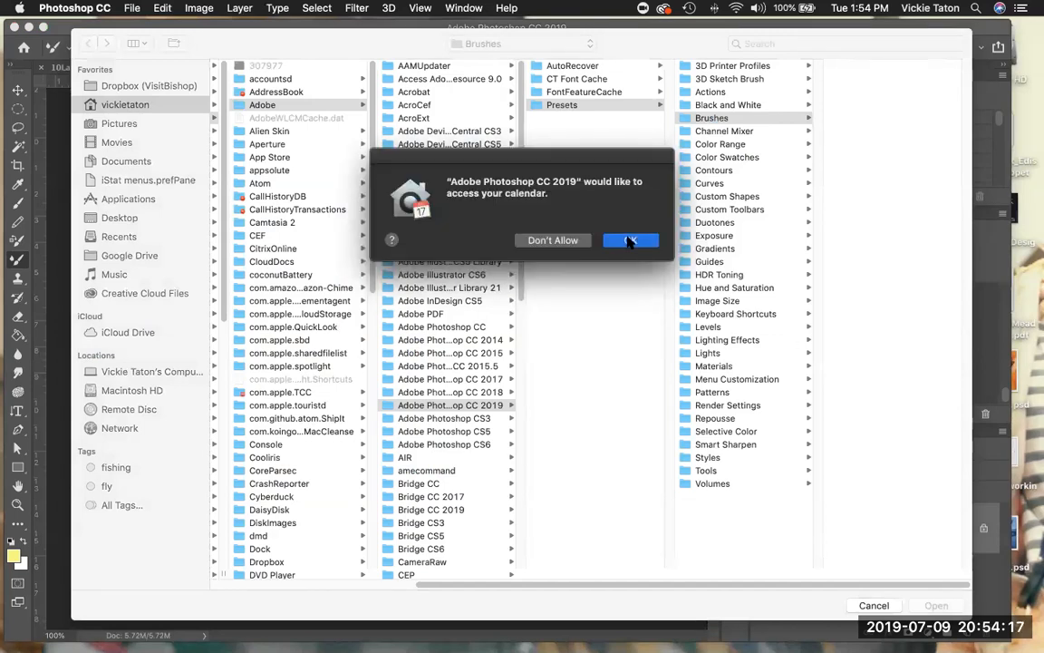
pyautogui.click(630, 240)
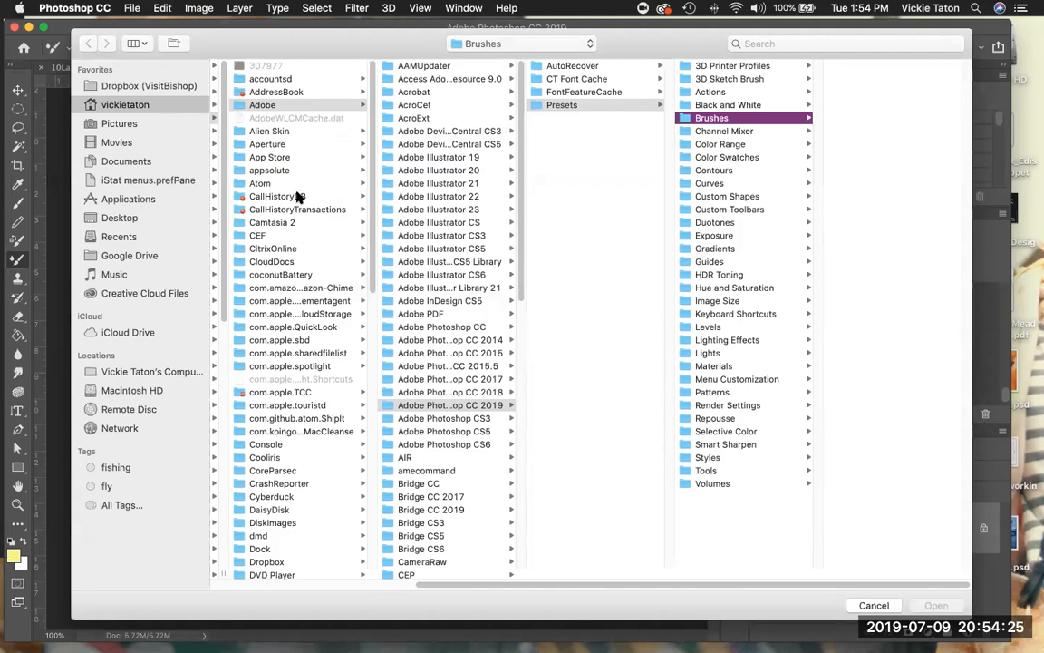
# - Import the brush file CIB Landscape Brushes.abr from the Lesson10 folder inside Lessons in Downloads
pyautogui.scroll(-3, 276, 275)
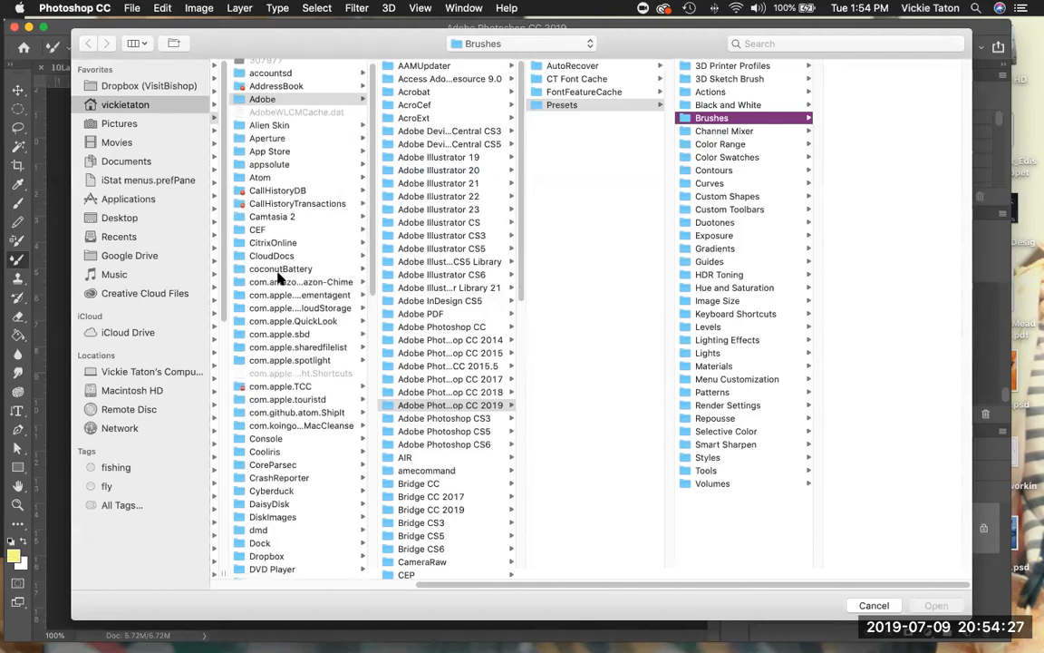
pyautogui.scroll(-10, 279, 278)
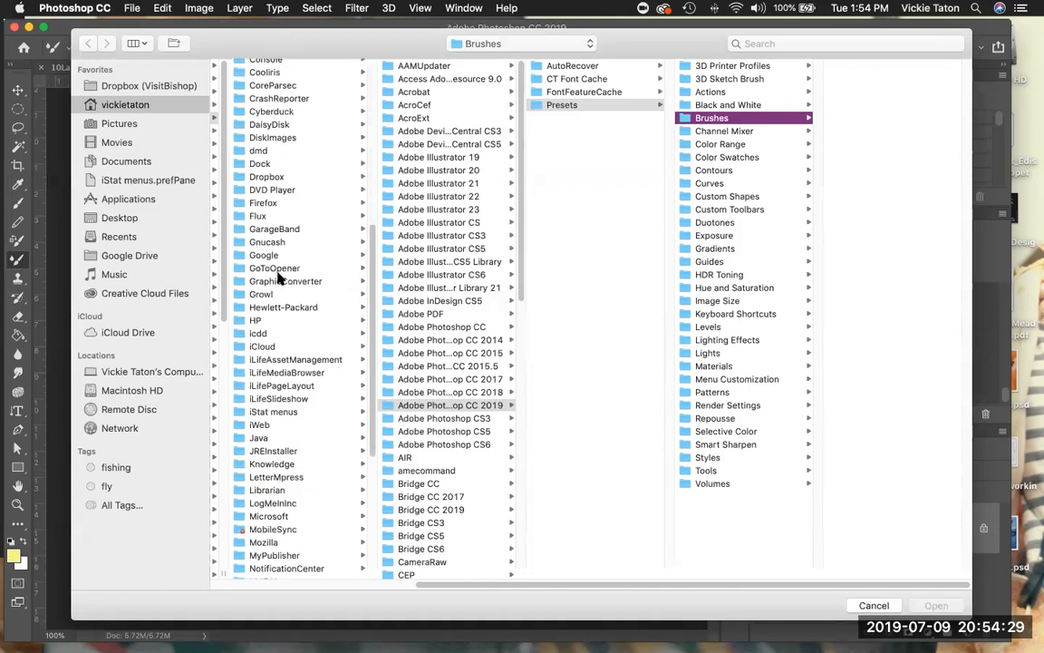
pyautogui.click(143, 107)
pyautogui.click(251, 156)
pyautogui.scroll(-15, 429, 263)
pyautogui.scroll(5, 424, 296)
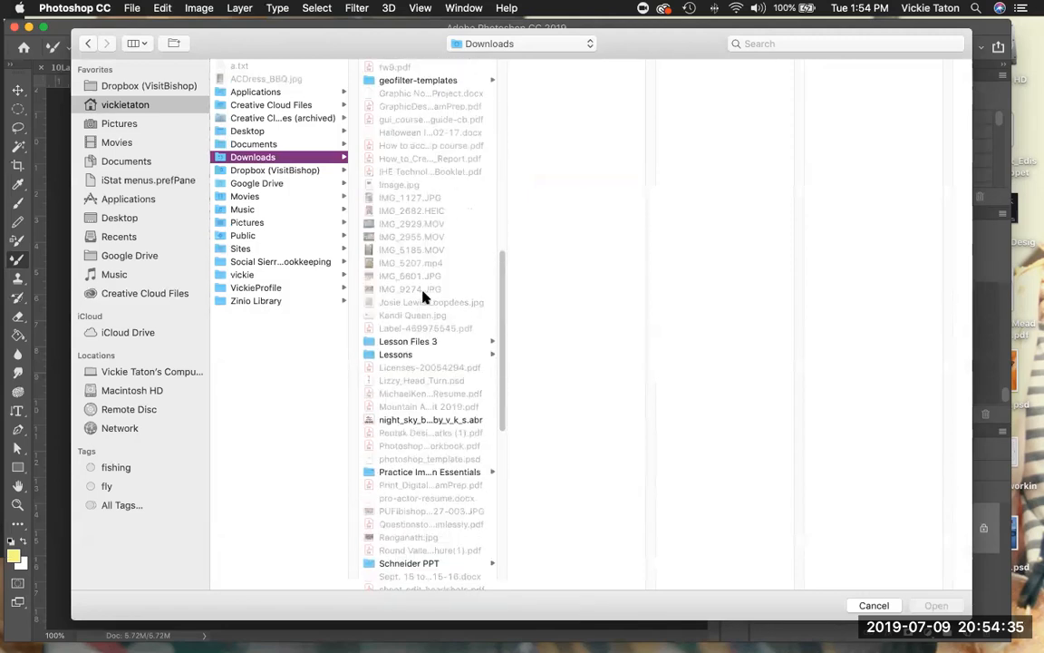
pyautogui.click(412, 355)
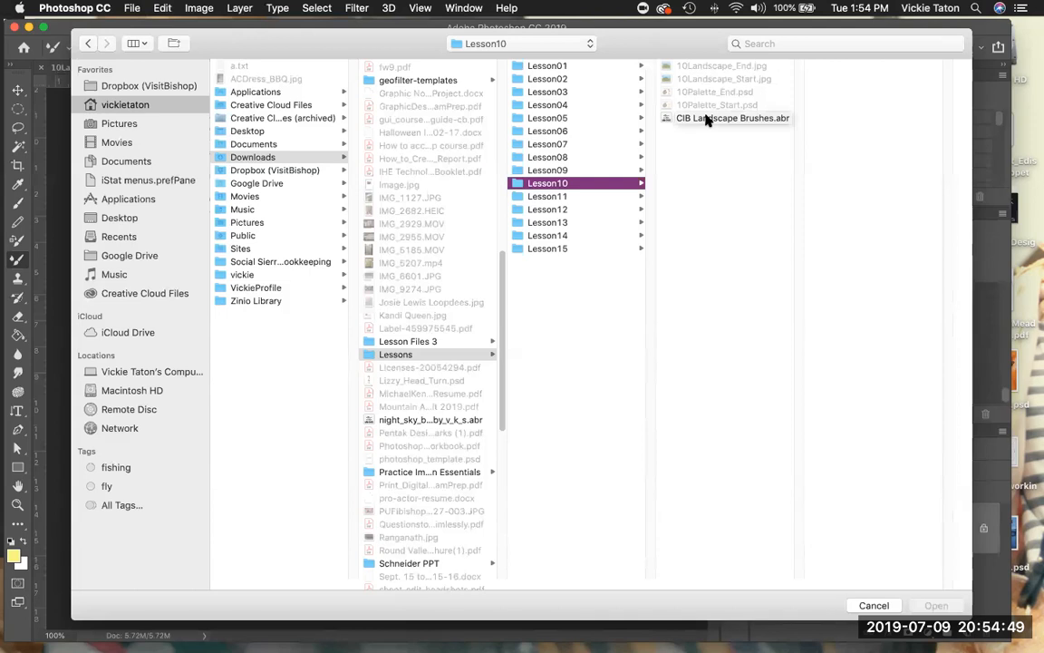
pyautogui.click(706, 119)
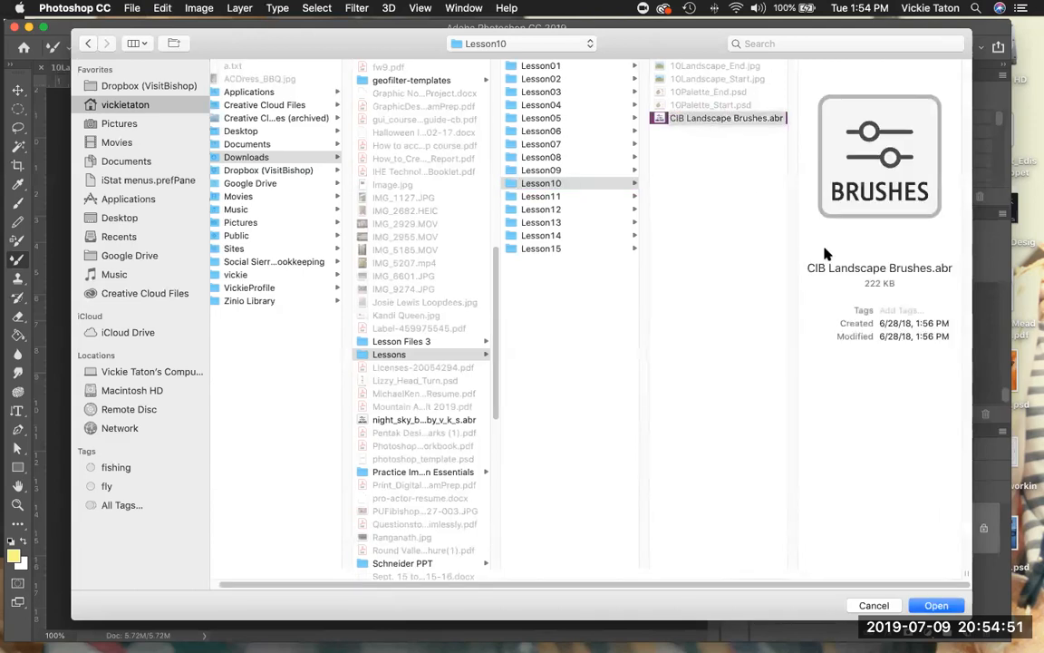
pyautogui.click(937, 606)
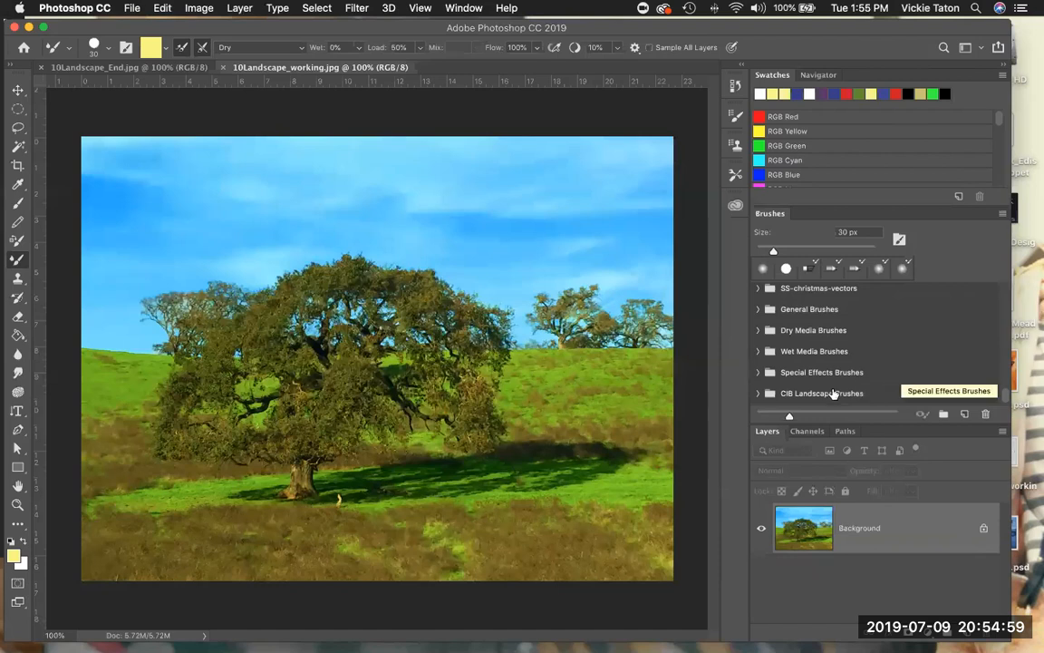
# - Expand the CIB Landscape Brushes group and select the Round Fan Brush preset
pyautogui.click(757, 394)
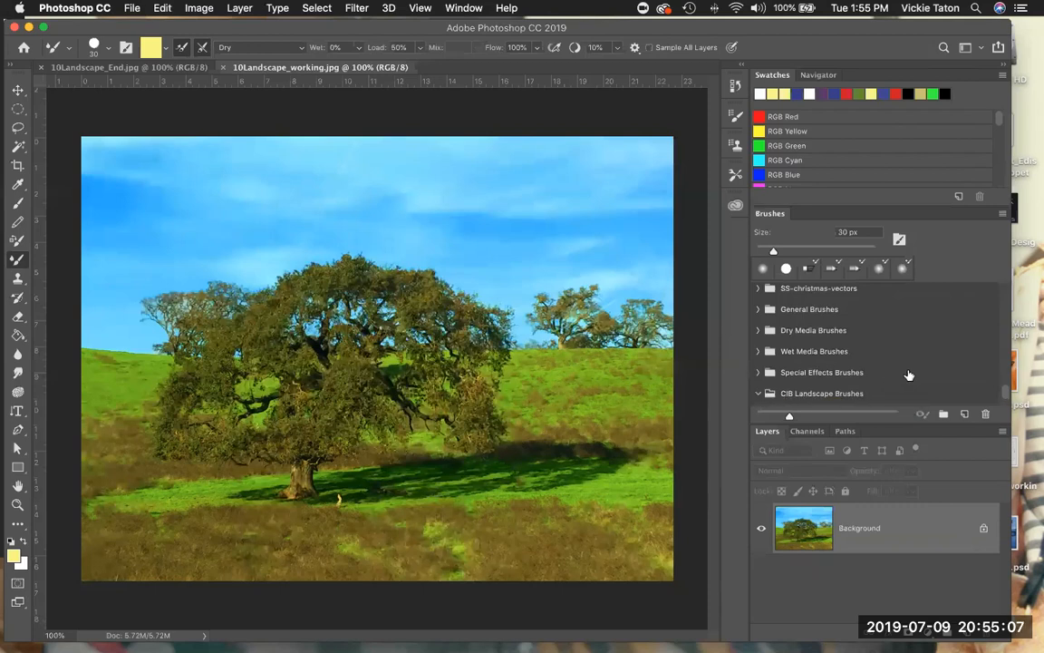
pyautogui.click(909, 375)
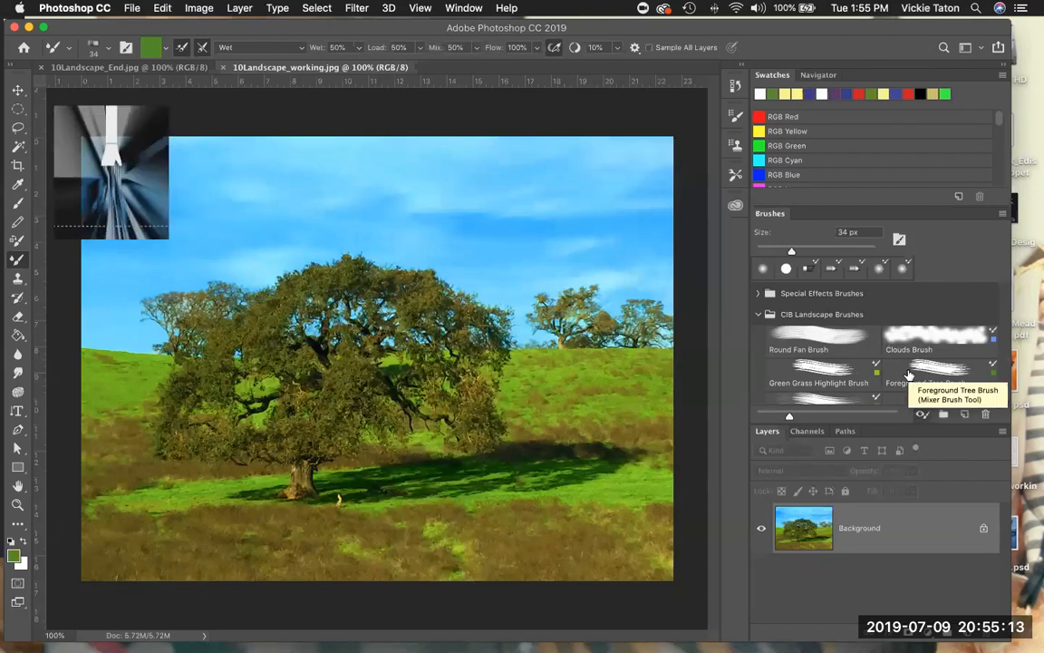
pyautogui.click(911, 376)
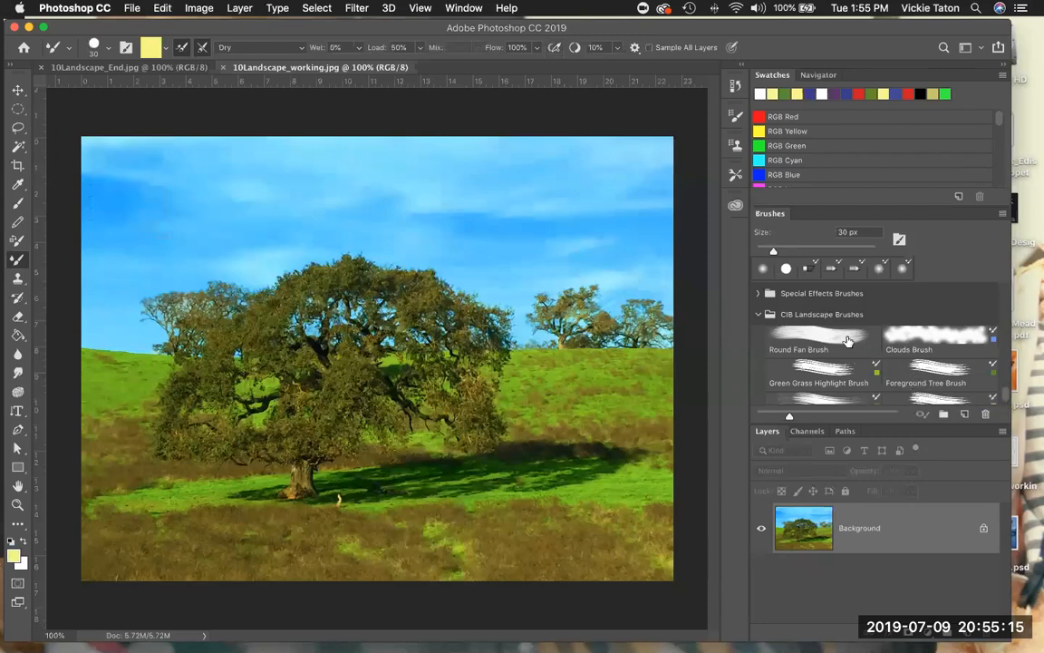
pyautogui.click(847, 339)
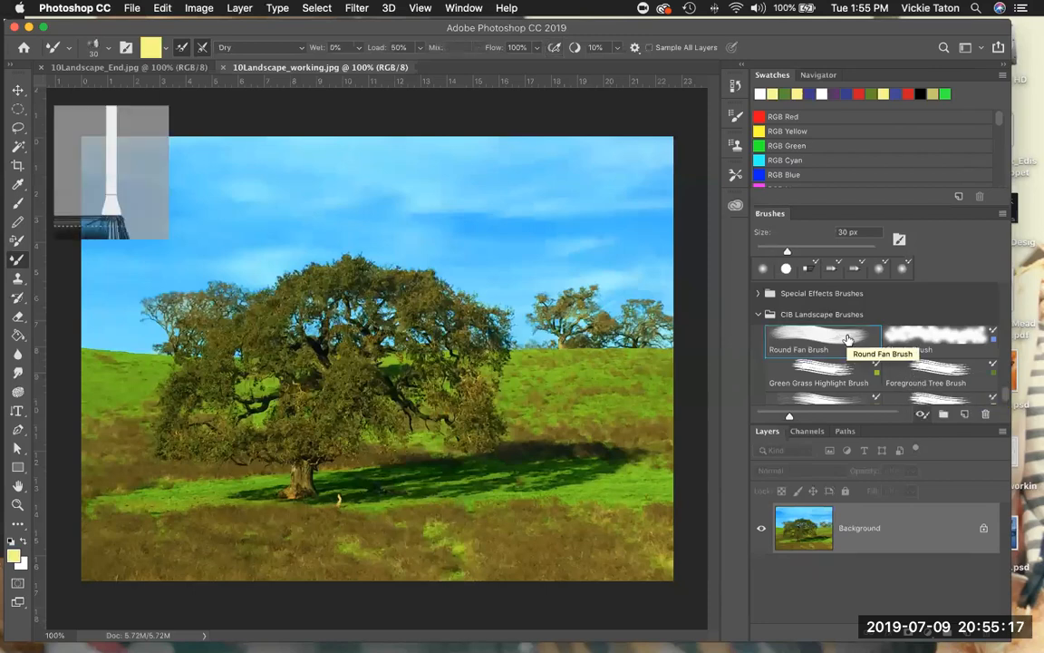
# - Preview the Clouds, Foreground Tree and Green Grass Highlight brushes and compare their tips, colors and mixer settings with the Round Fan Brush
pyautogui.click(929, 350)
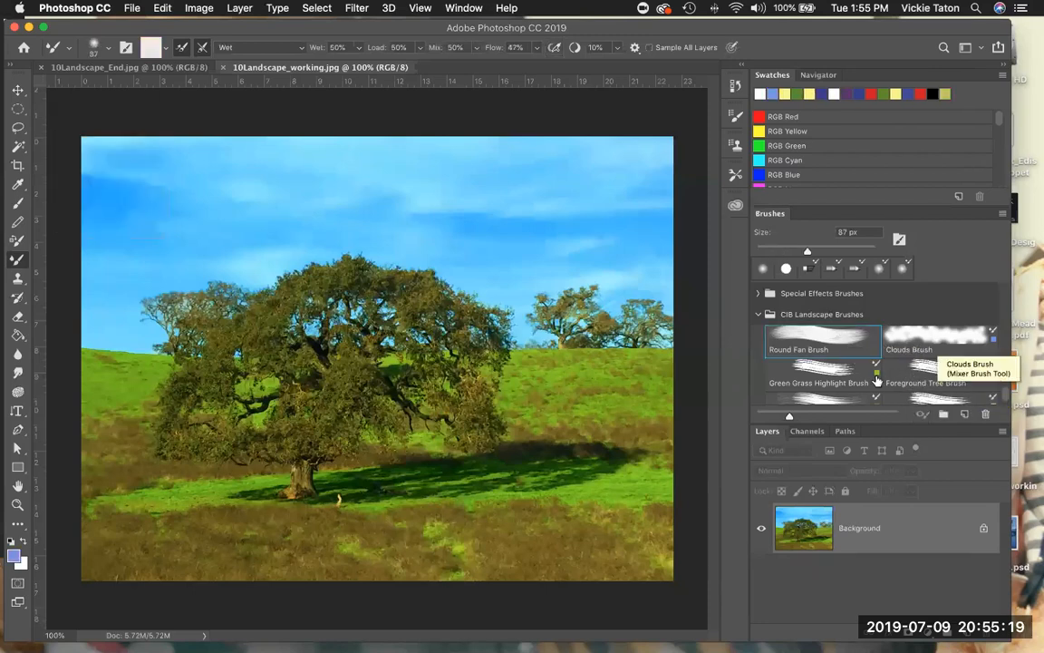
pyautogui.click(929, 369)
pyautogui.scroll(-1, 912, 365)
pyautogui.click(821, 337)
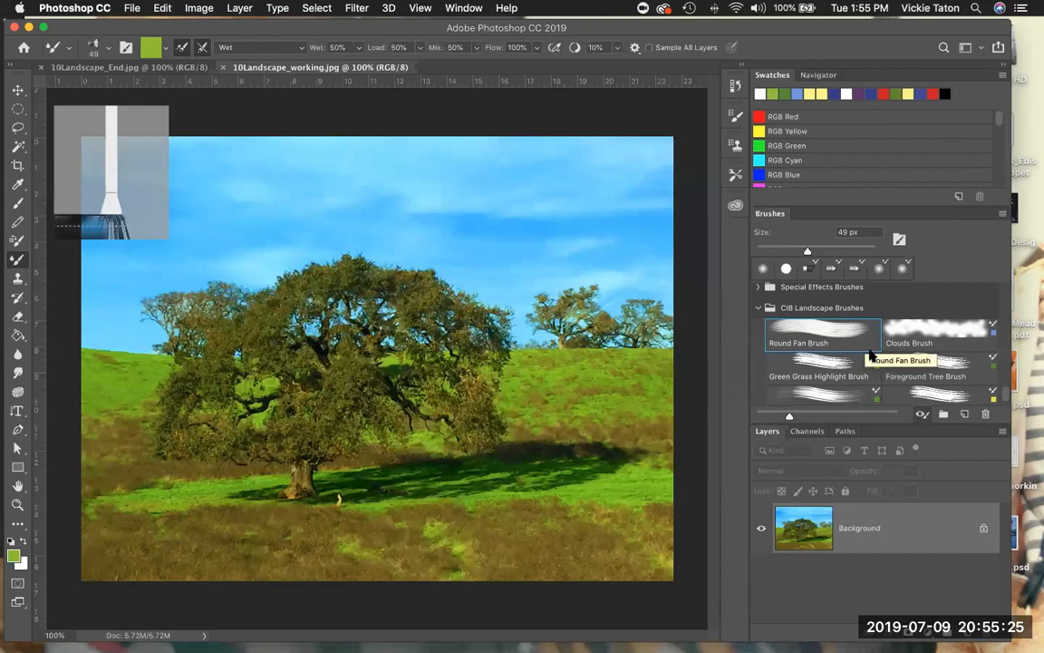
pyautogui.click(889, 363)
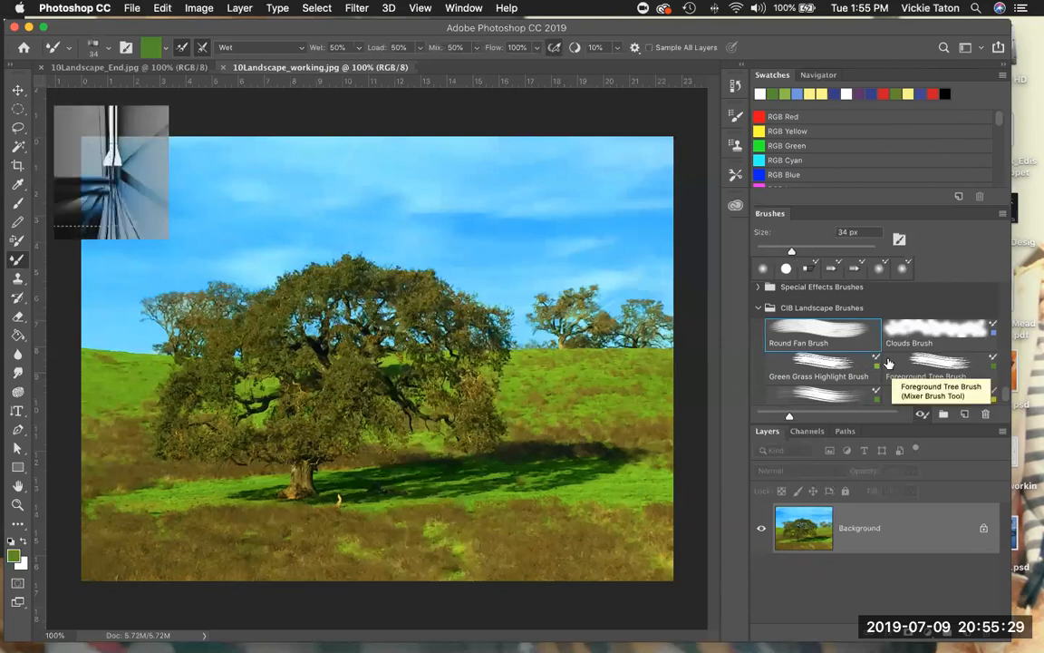
pyautogui.click(888, 363)
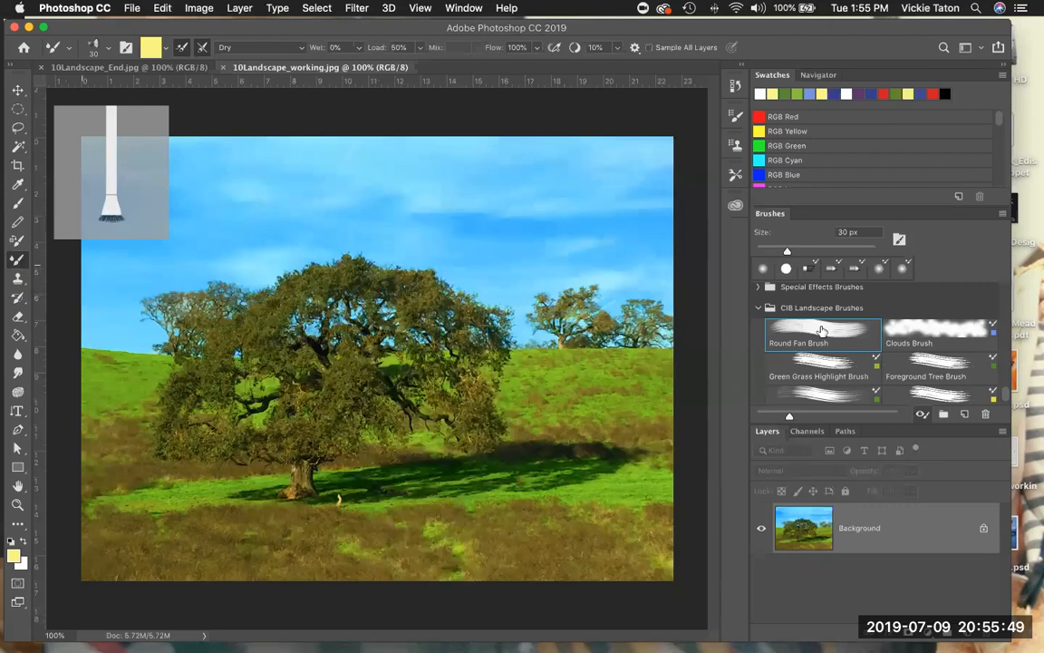
pyautogui.click(821, 362)
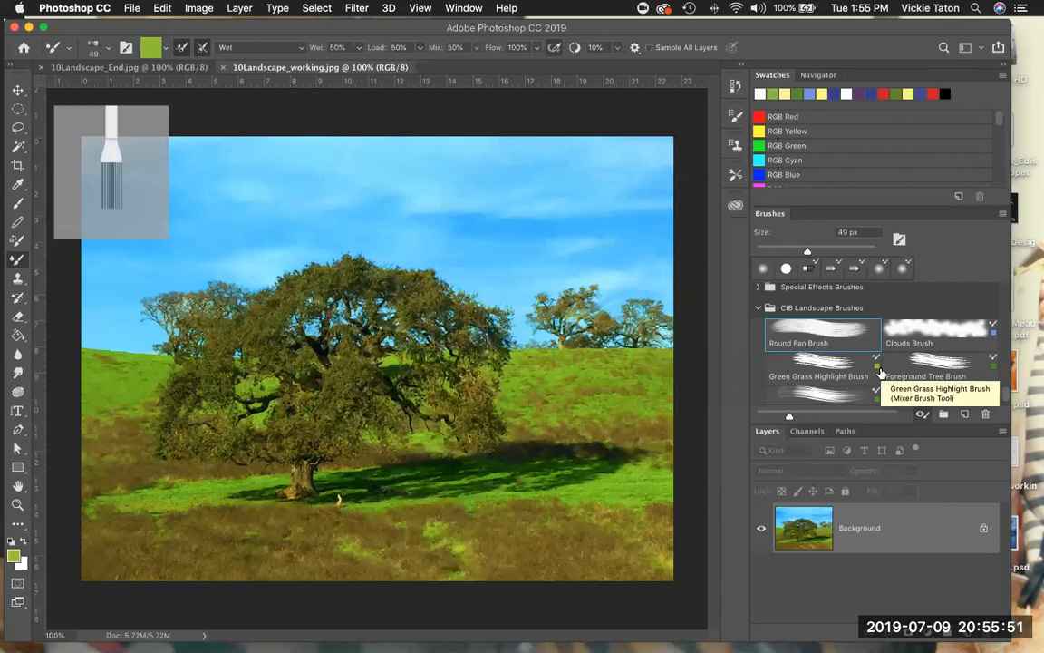
# - In the Round Fan Brush's tip settings, set the size to 36 px, bristles to 35% and length to 33%
pyautogui.click(881, 371)
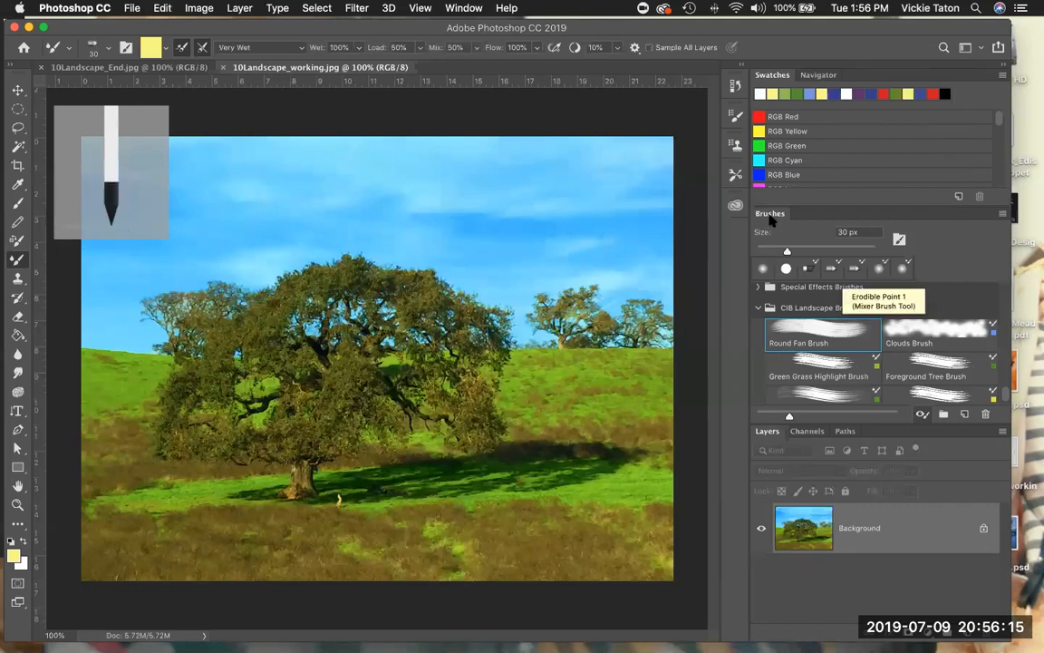
pyautogui.click(899, 240)
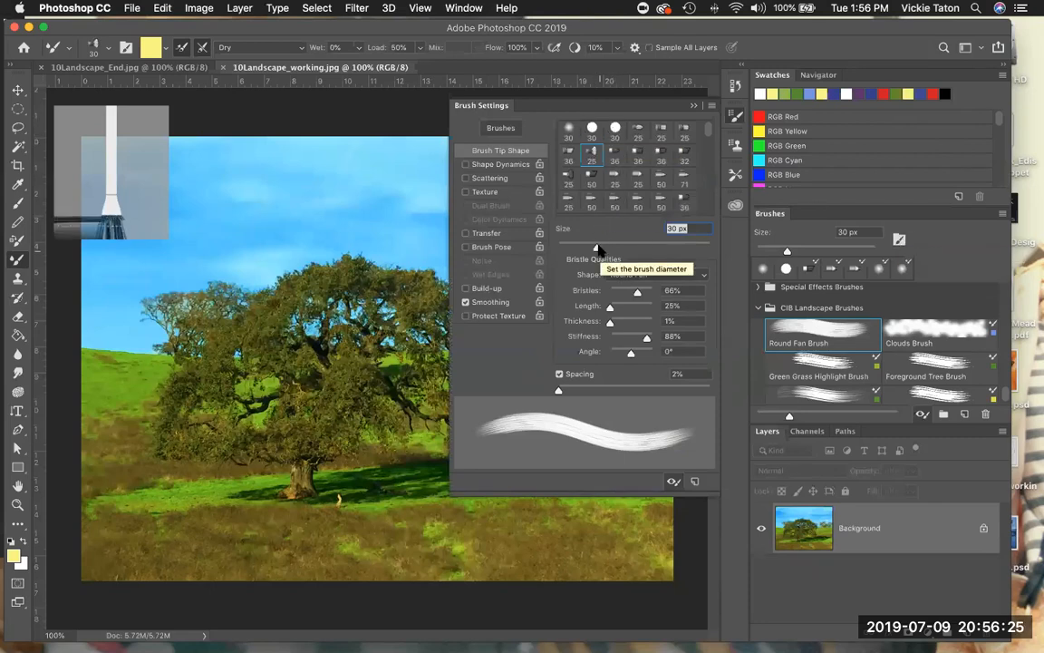
pyautogui.moveTo(596, 247); pyautogui.dragTo(603, 250)
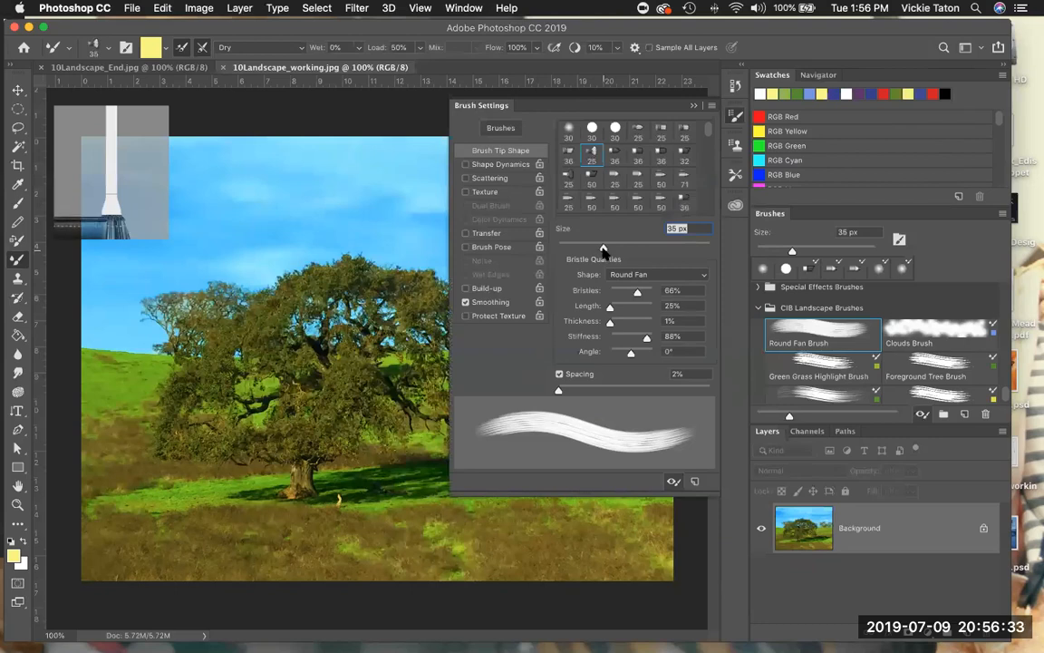
pyautogui.moveTo(604, 250); pyautogui.dragTo(605, 251)
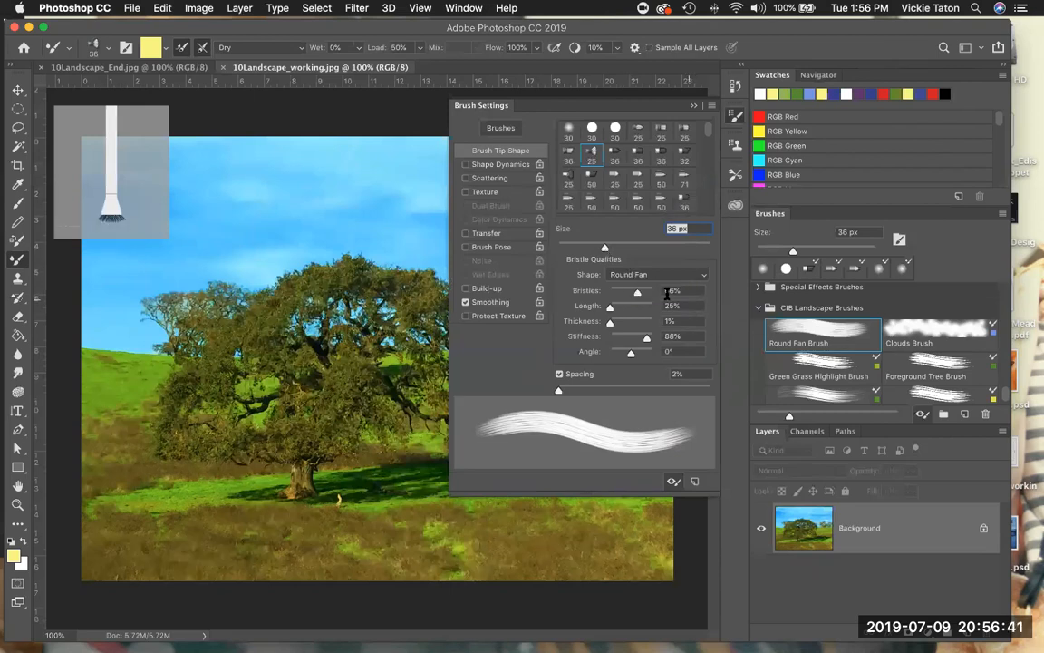
pyautogui.moveTo(638, 292); pyautogui.dragTo(624, 300)
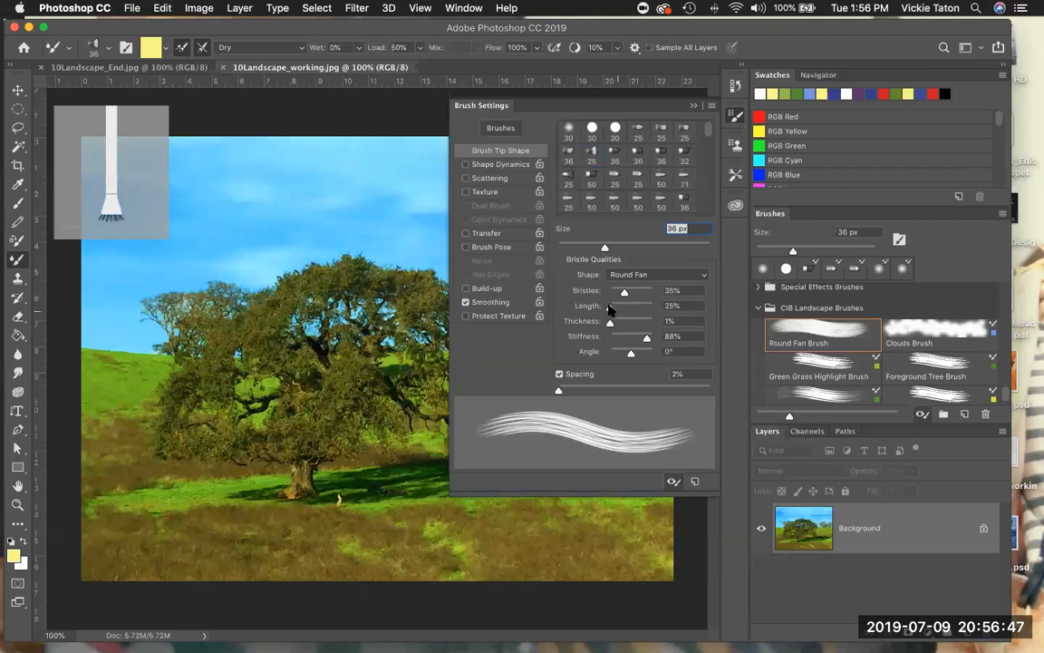
pyautogui.click(613, 310)
pyautogui.moveTo(613, 311); pyautogui.dragTo(610, 312)
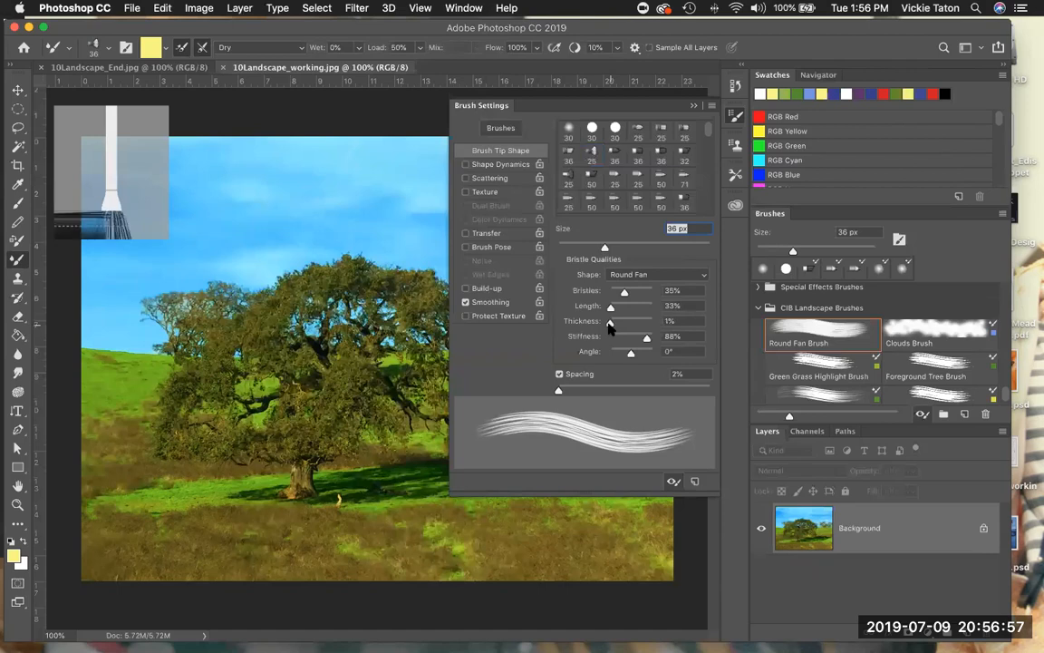
# - Set the brush's bristle thickness to 2%, stiffness to 74% and angle to 2°
pyautogui.click(669, 321)
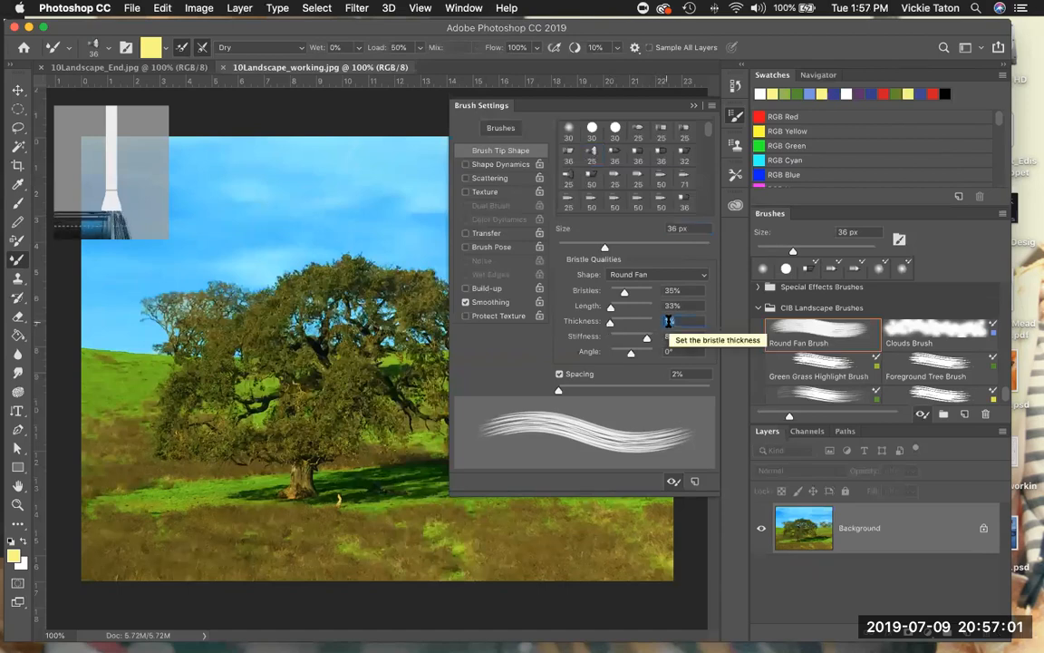
pyautogui.write('2')
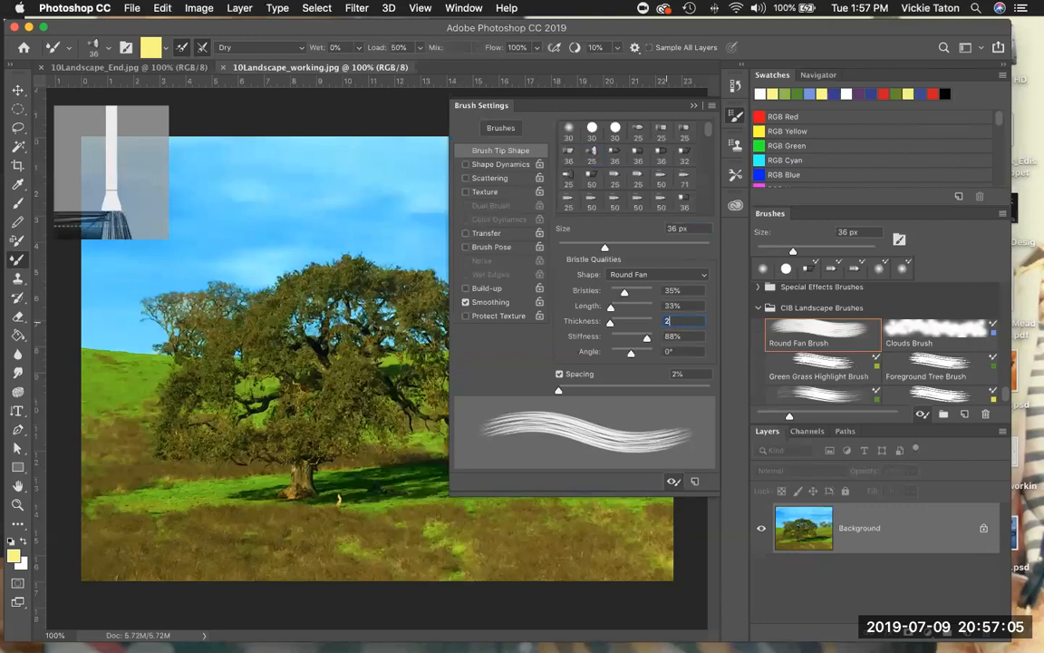
pyautogui.press('Return')
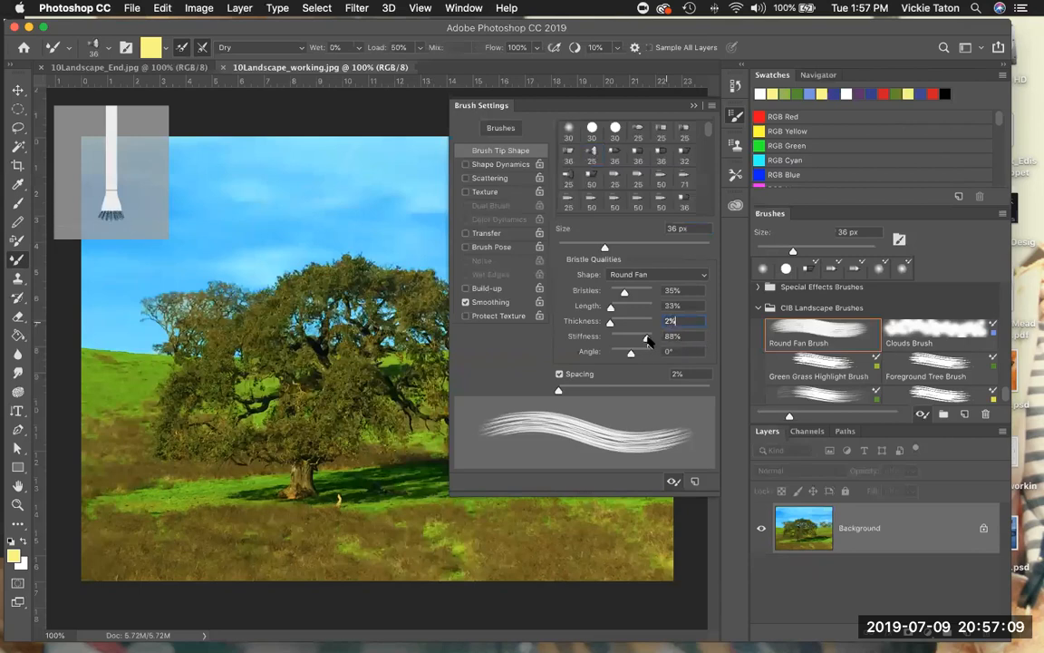
pyautogui.moveTo(644, 341); pyautogui.dragTo(640, 340)
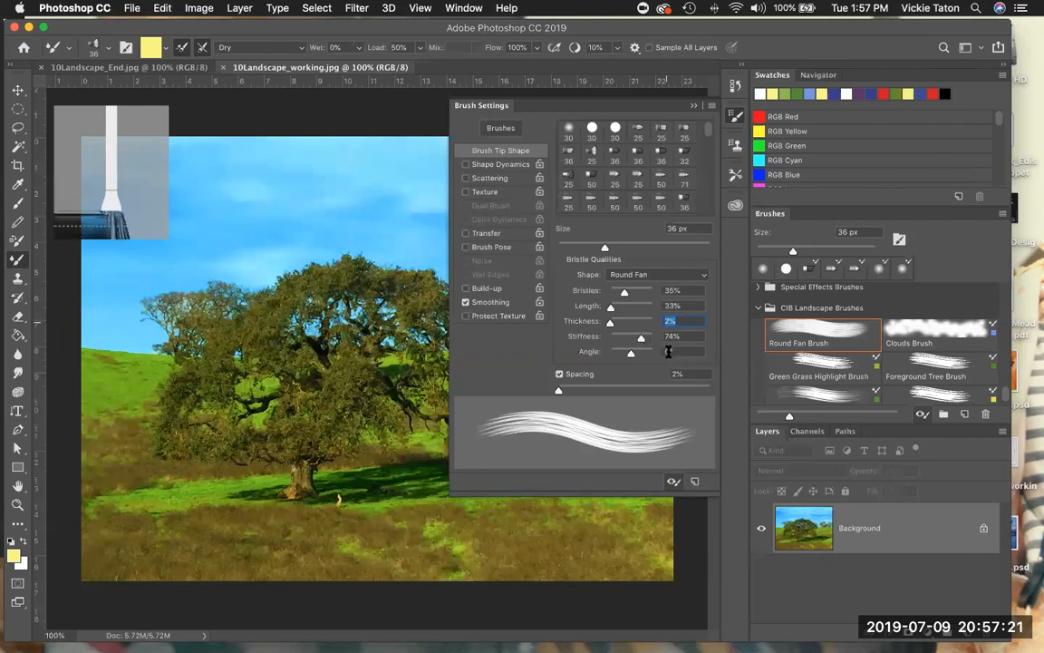
pyautogui.click(669, 350)
pyautogui.write('2')
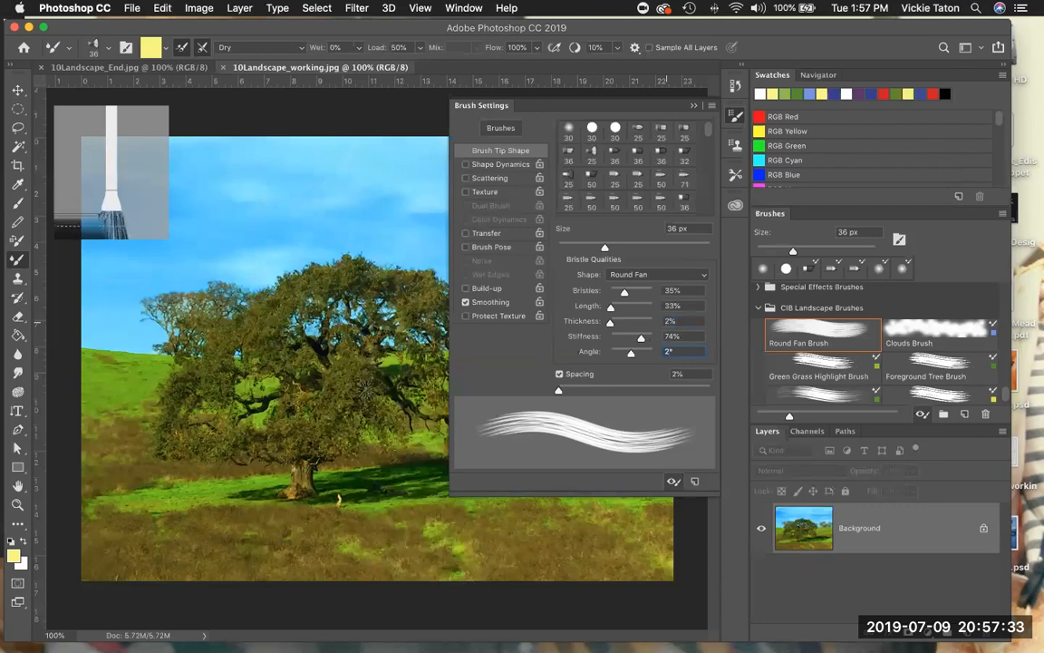
# - Set the foreground color to sky blue with RGB values 86, 201, 252
pyautogui.click(16, 560)
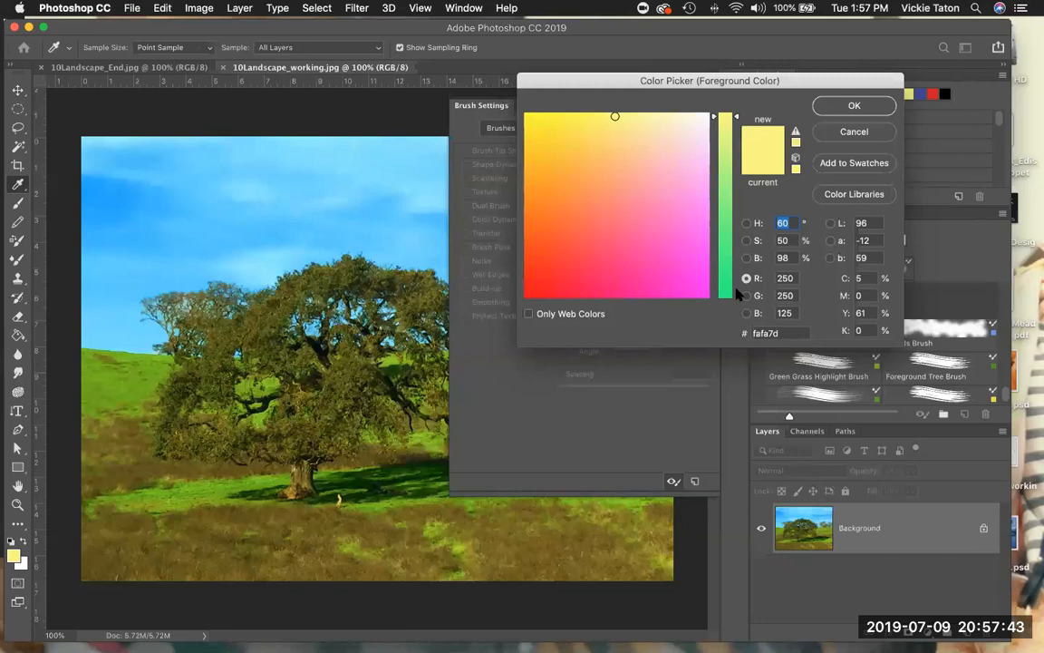
pyautogui.click(778, 282)
pyautogui.write('86')
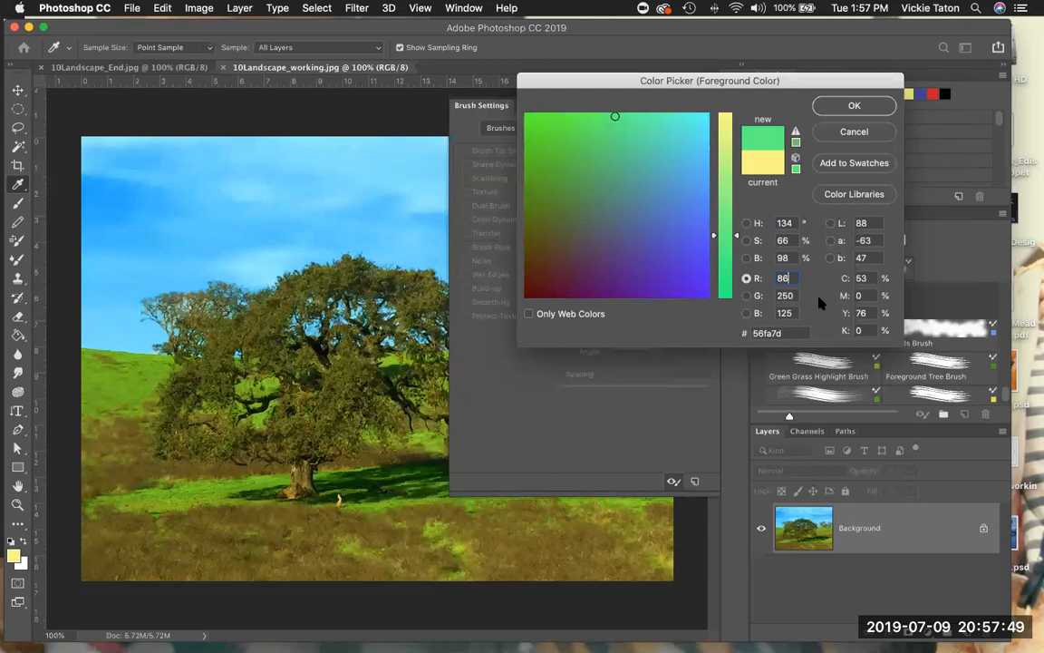
pyautogui.click(780, 297)
pyautogui.write('201')
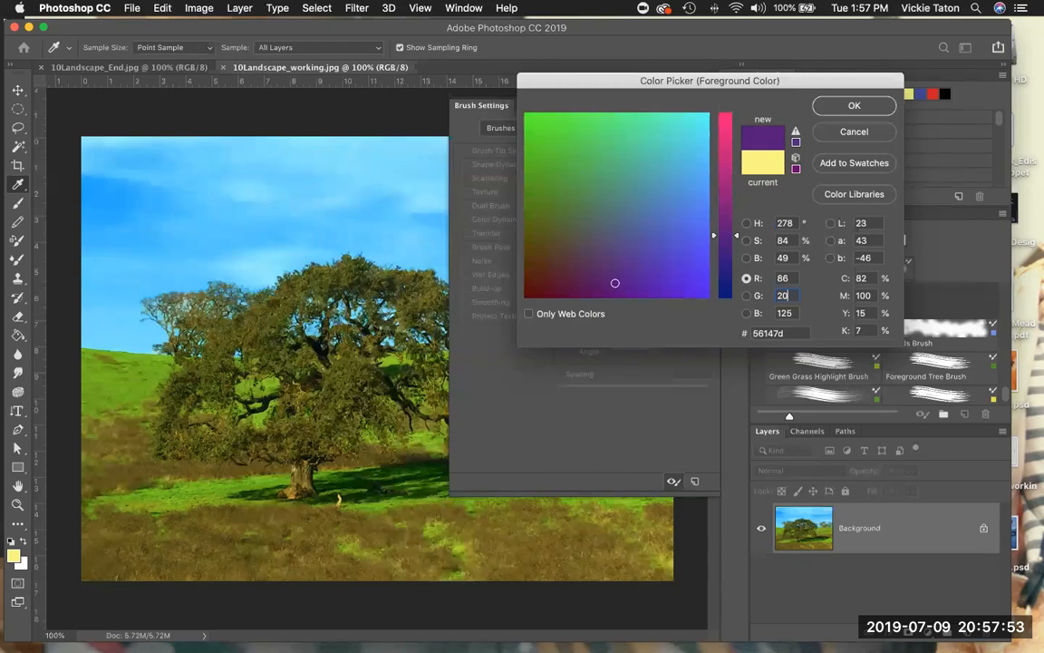
pyautogui.click(794, 312)
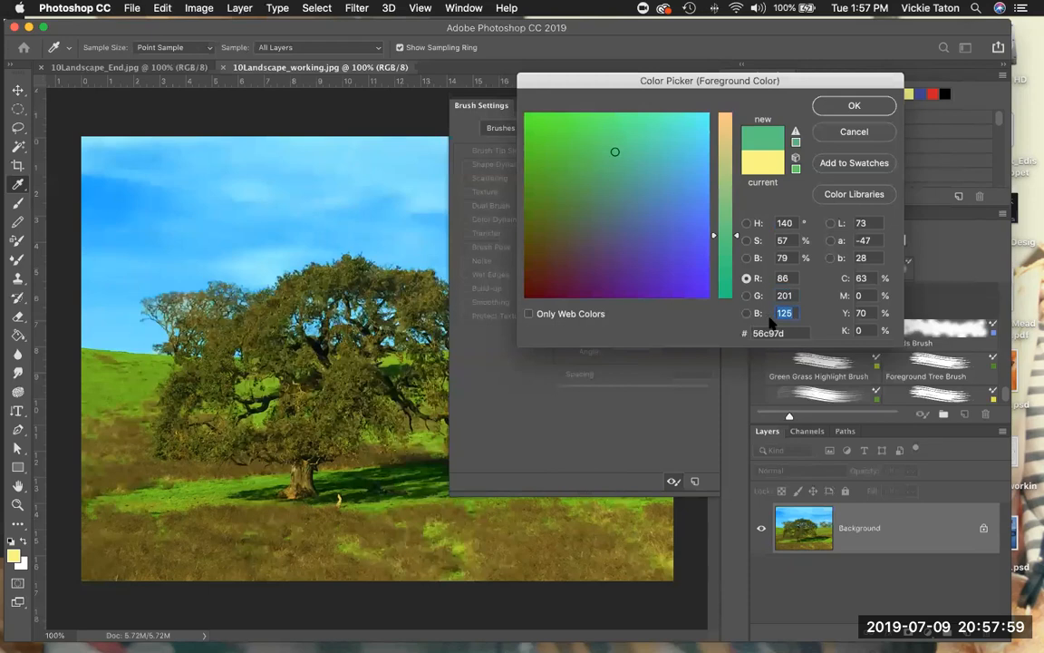
pyautogui.write('252')
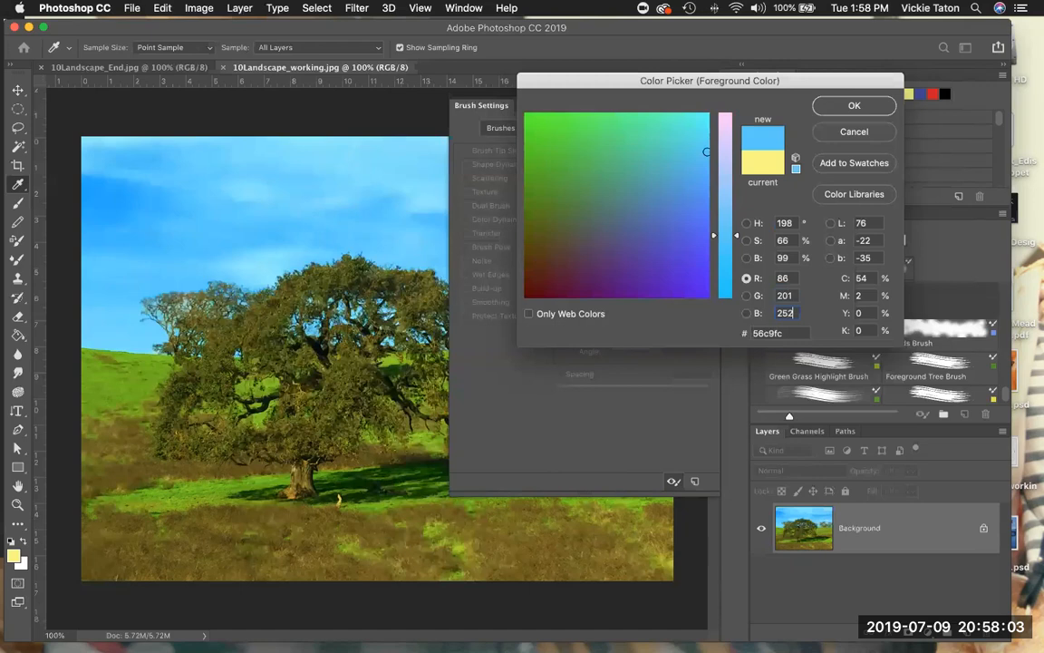
pyautogui.click(857, 106)
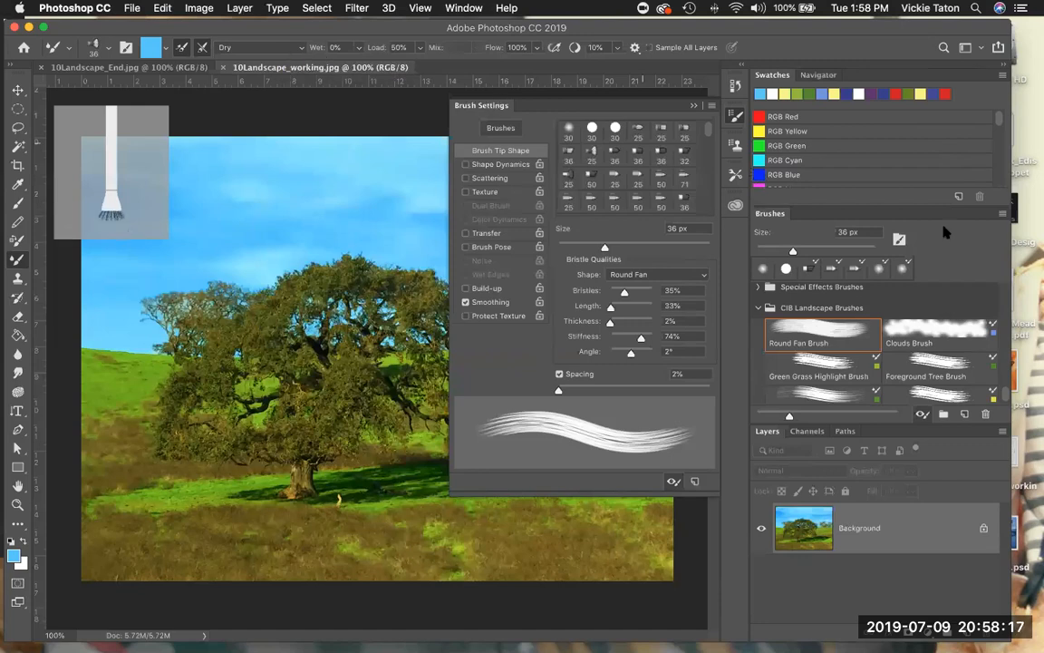
# - Save the customized brush as a new preset named "sky brush" that captures the brush size and includes the tool settings and color
pyautogui.click(1001, 214)
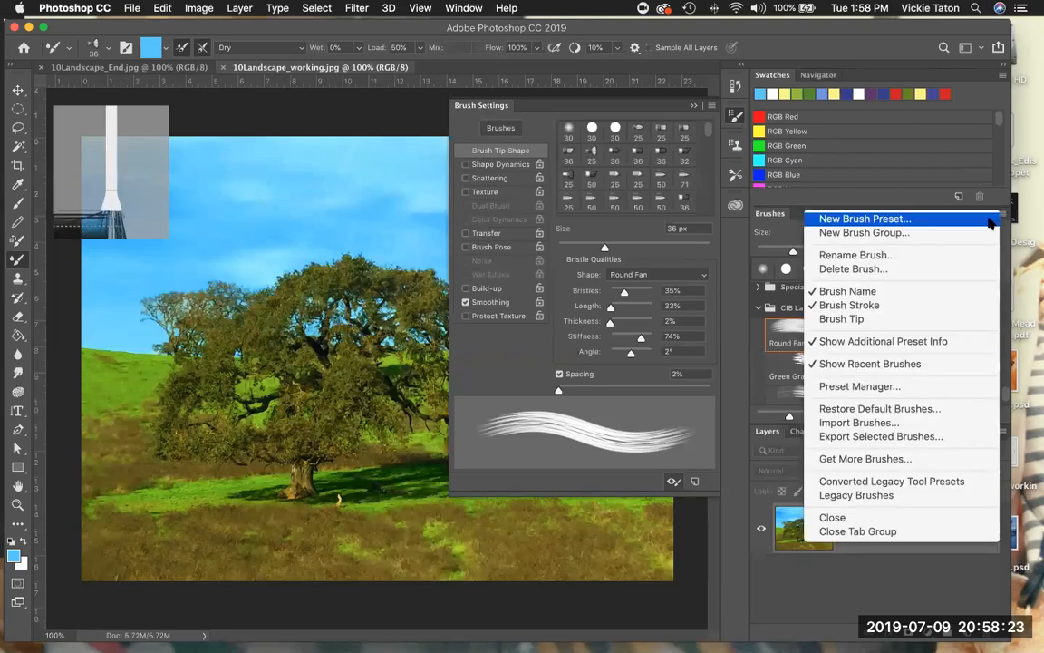
pyautogui.click(991, 223)
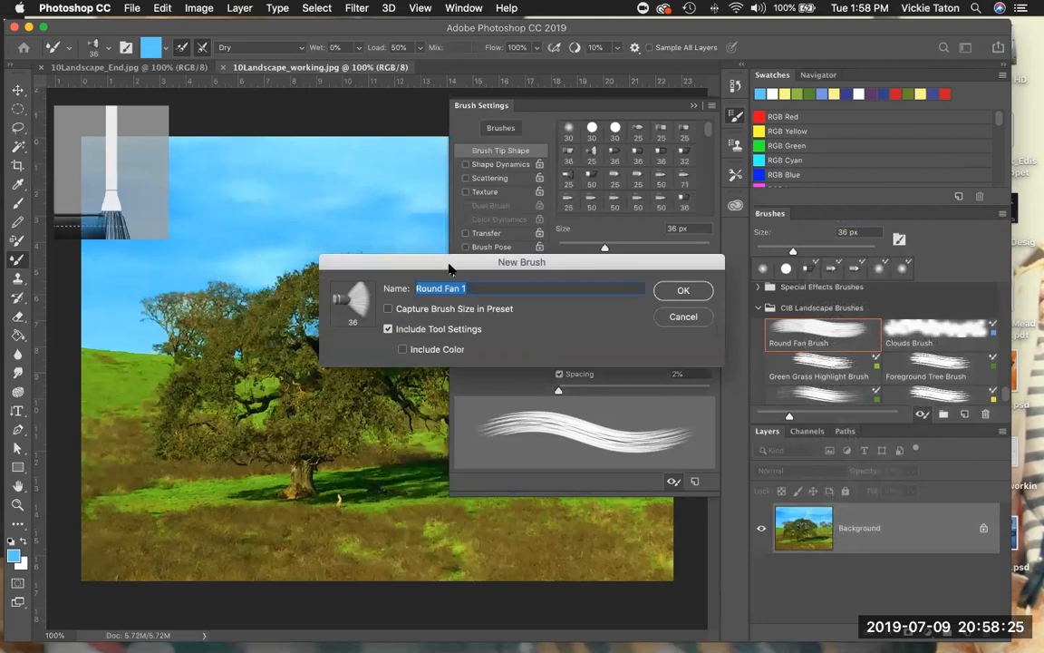
pyautogui.write('sky')
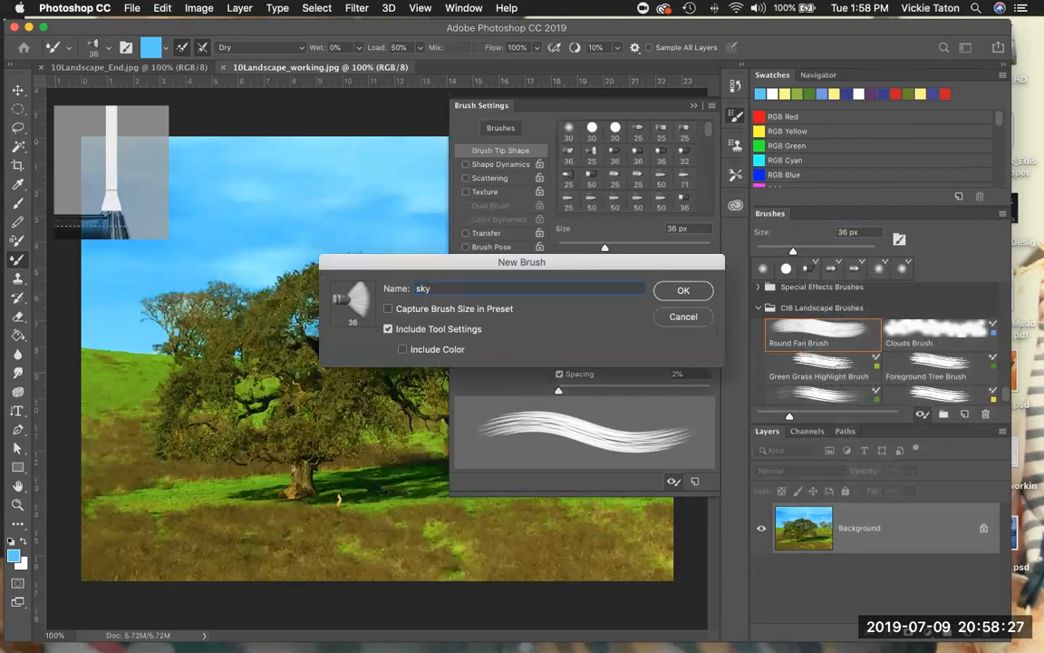
pyautogui.write(' brush')
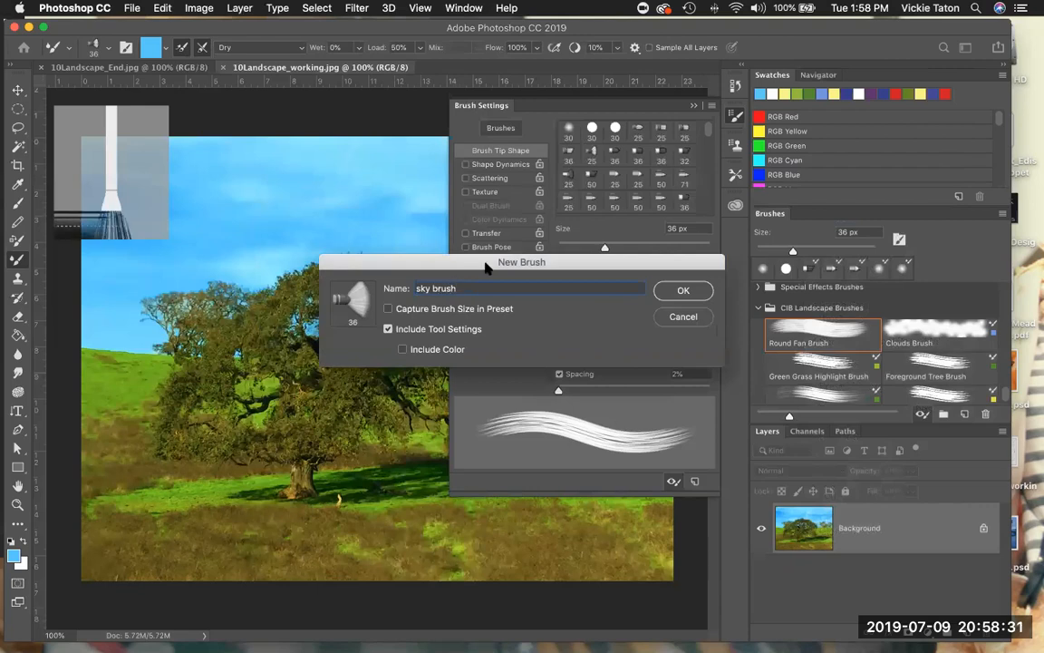
pyautogui.click(389, 310)
pyautogui.click(402, 350)
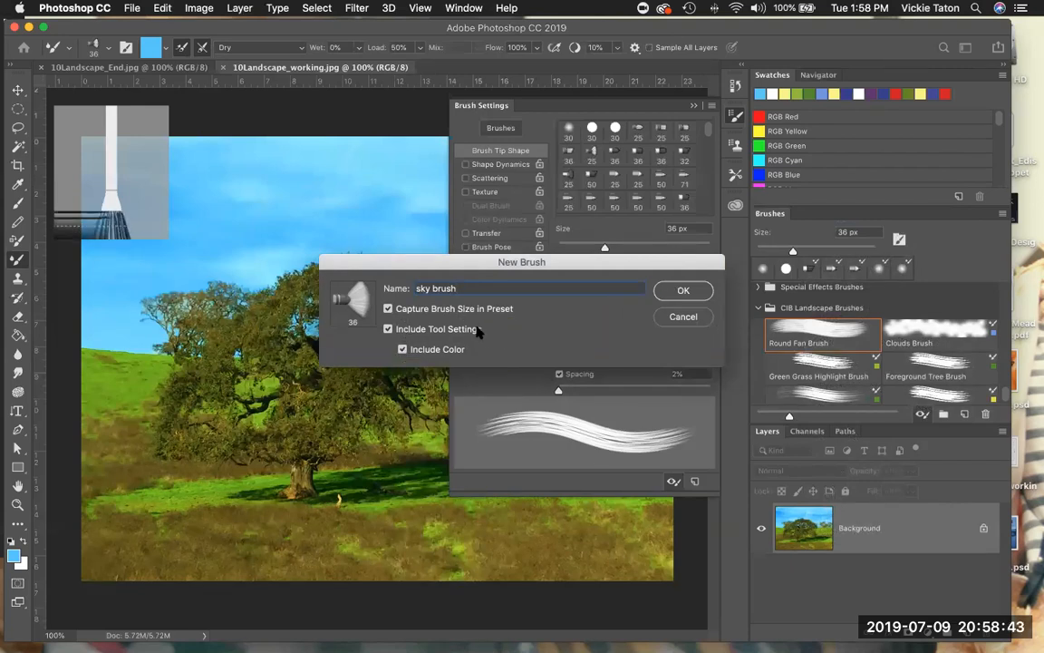
pyautogui.click(701, 290)
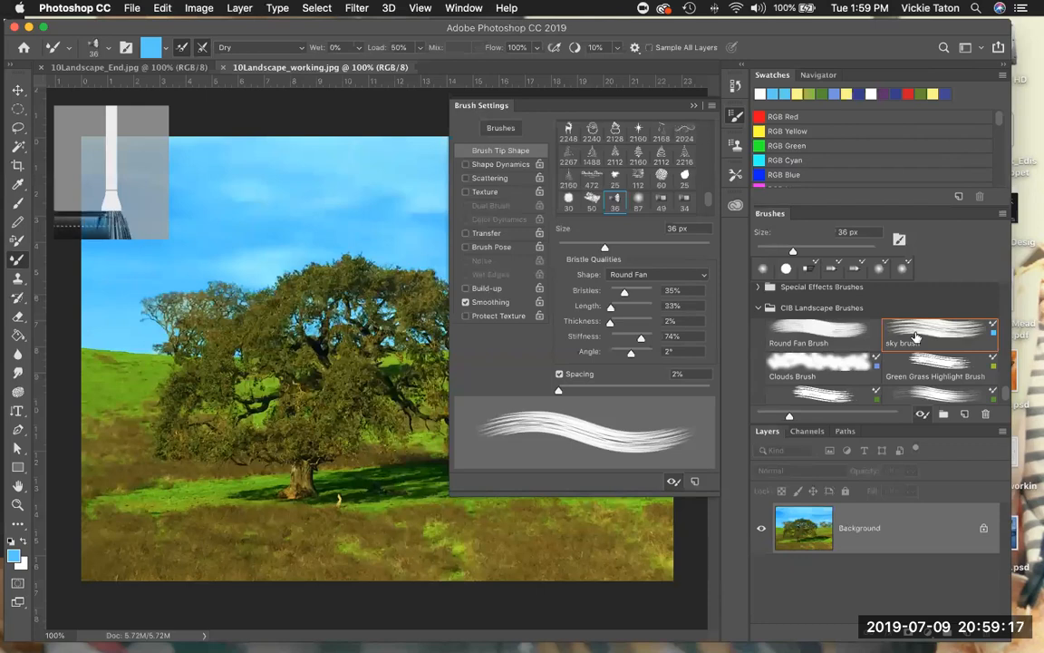
# - Preview the Green Grass Highlight Brush against the sky brush, close the brush settings and return to the sky brush
pyautogui.click(935, 385)
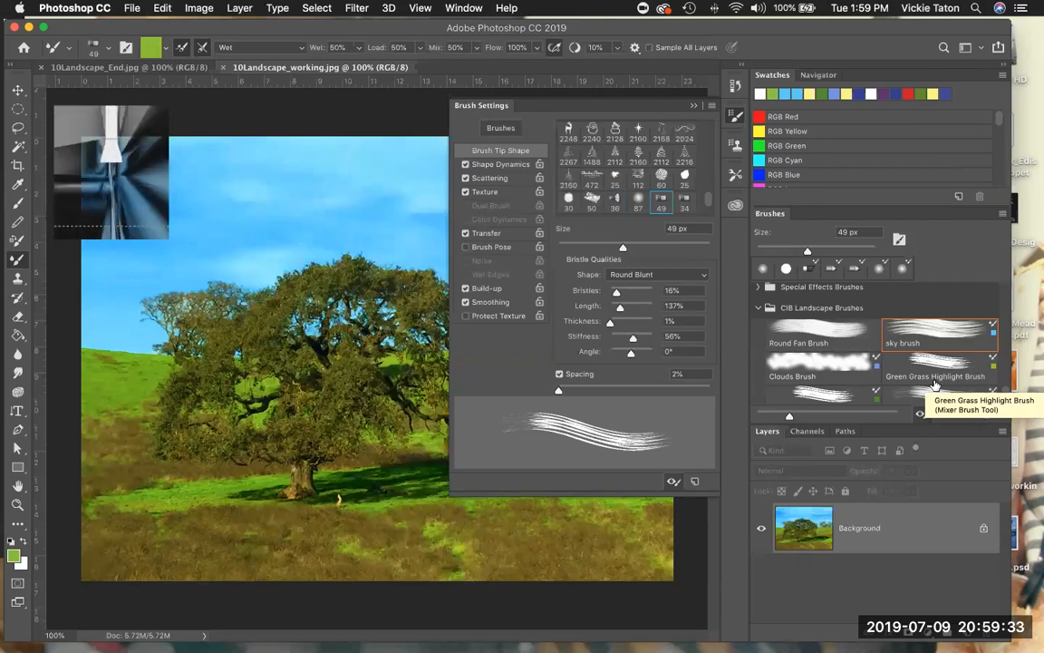
pyautogui.click(935, 387)
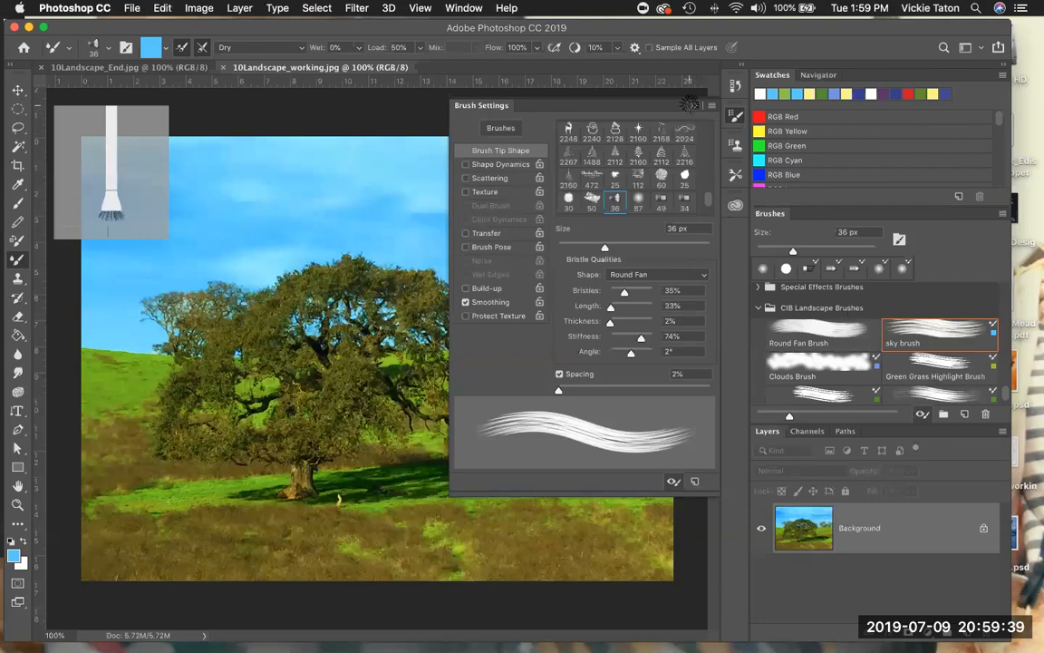
pyautogui.click(690, 107)
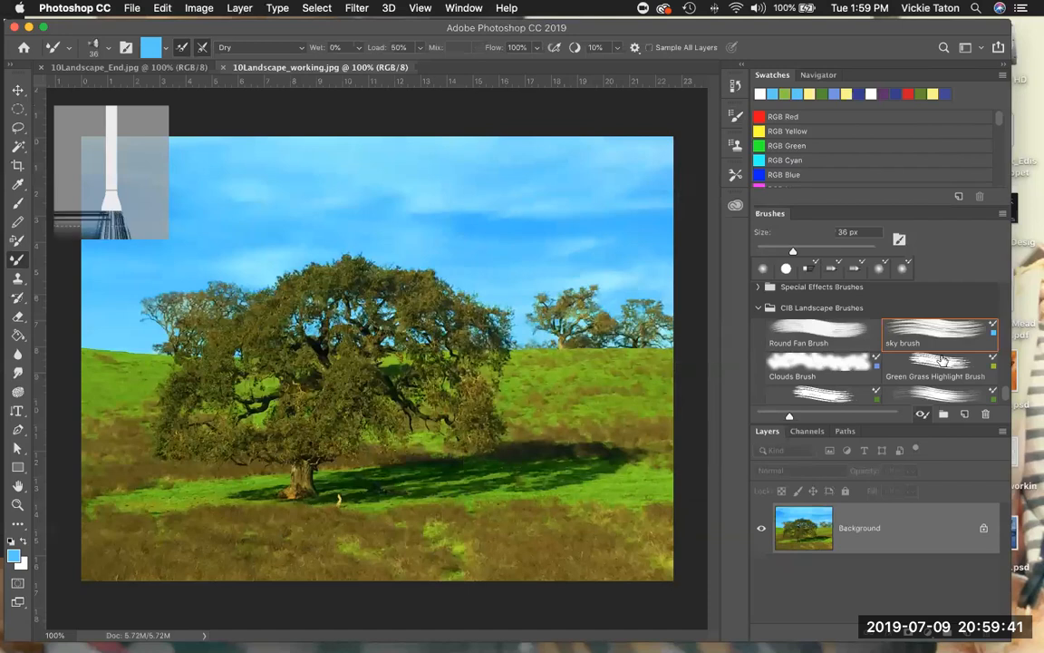
pyautogui.click(943, 360)
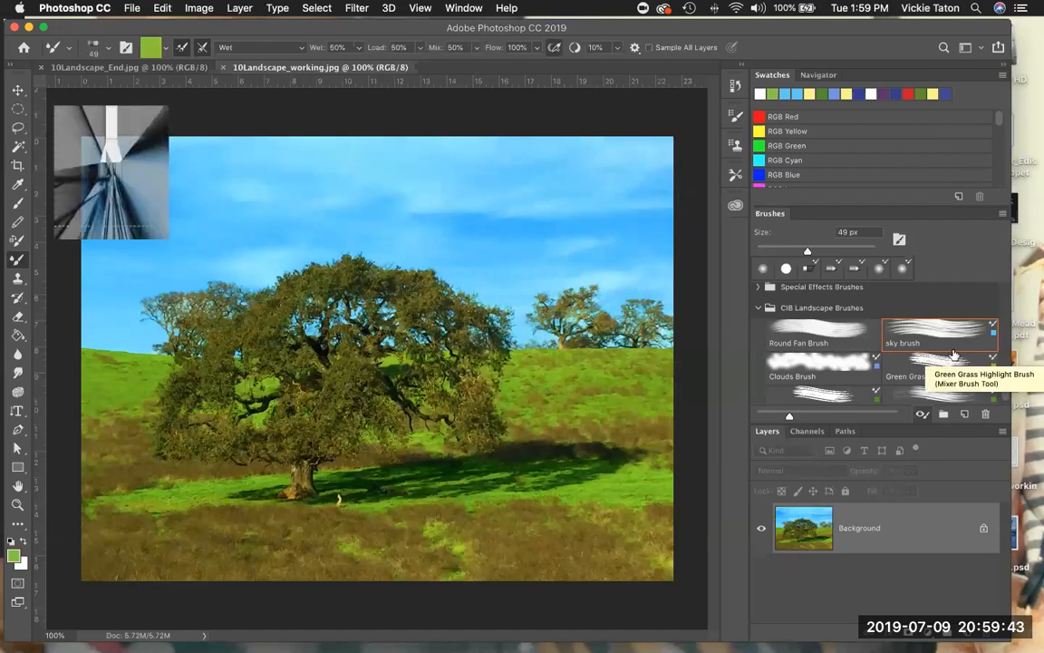
pyautogui.click(954, 352)
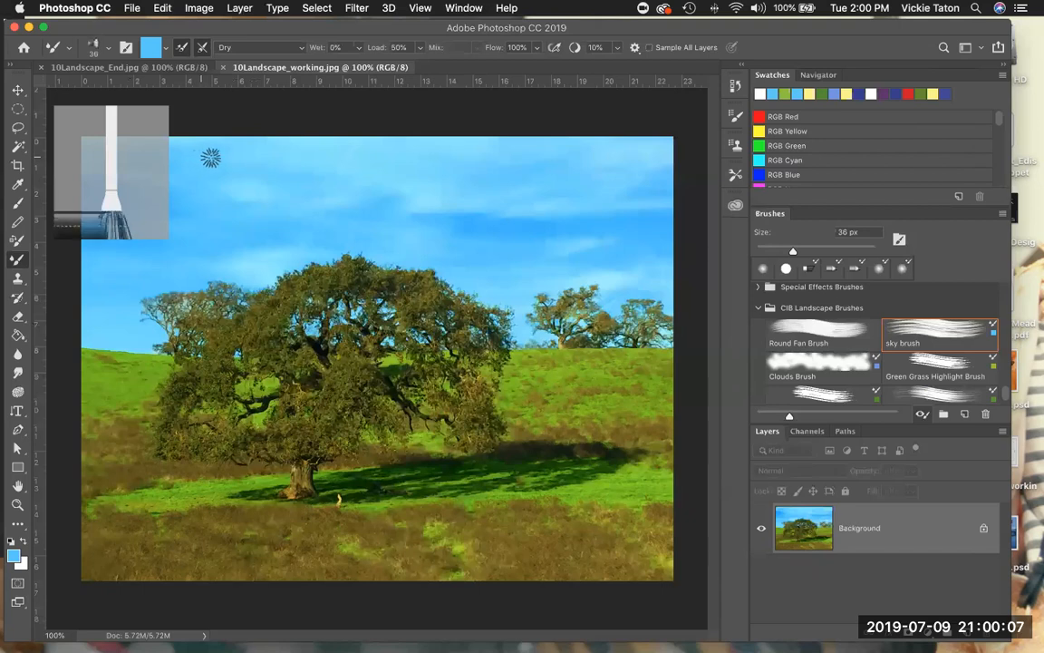
# - Paint over the whole sky around and above the trees with blue strokes of the sky brush
pyautogui.moveTo(389, 159)
pyautogui.mouseDown()
pyautogui.moveTo(266, 154)
pyautogui.moveTo(422, 139)
pyautogui.moveTo(375, 145)
pyautogui.moveTo(361, 200)
pyautogui.moveTo(380, 161)
pyautogui.moveTo(386, 246)
pyautogui.moveTo(375, 247)
pyautogui.moveTo(380, 178)
pyautogui.moveTo(366, 188)
pyautogui.moveTo(366, 241)
pyautogui.moveTo(354, 151)
pyautogui.moveTo(352, 227)
pyautogui.moveTo(341, 126)
pyautogui.moveTo(334, 253)
pyautogui.moveTo(324, 160)
pyautogui.moveTo(317, 263)
pyautogui.moveTo(303, 168)
pyautogui.moveTo(305, 244)
pyautogui.moveTo(291, 161)
pyautogui.moveTo(311, 149)
pyautogui.moveTo(291, 241)
pyautogui.moveTo(289, 164)
pyautogui.moveTo(275, 152)
pyautogui.moveTo(256, 272)
pyautogui.moveTo(259, 162)
pyautogui.moveTo(267, 243)
pyautogui.moveTo(263, 263)
pyautogui.moveTo(256, 156)
pyautogui.moveTo(249, 219)
pyautogui.moveTo(246, 209)
pyautogui.moveTo(231, 226)
pyautogui.moveTo(223, 163)
pyautogui.moveTo(210, 223)
pyautogui.moveTo(401, 214)
pyautogui.moveTo(434, 151)
pyautogui.moveTo(434, 191)
pyautogui.moveTo(455, 194)
pyautogui.moveTo(469, 154)
pyautogui.moveTo(497, 205)
pyautogui.moveTo(459, 139)
pyautogui.moveTo(505, 154)
pyautogui.moveTo(522, 215)
pyautogui.moveTo(501, 150)
pyautogui.moveTo(534, 215)
pyautogui.moveTo(563, 145)
pyautogui.moveTo(571, 189)
pyautogui.moveTo(595, 171)
pyautogui.moveTo(562, 261)
pyautogui.moveTo(538, 254)
pyautogui.moveTo(513, 270)
pyautogui.moveTo(491, 205)
pyautogui.moveTo(475, 226)
pyautogui.moveTo(462, 196)
pyautogui.moveTo(426, 226)
pyautogui.moveTo(413, 257)
pyautogui.moveTo(396, 248)
pyautogui.moveTo(439, 233)
pyautogui.moveTo(494, 261)
pyautogui.moveTo(535, 333)
pyautogui.moveTo(531, 260)
pyautogui.moveTo(579, 250)
pyautogui.moveTo(601, 261)
pyautogui.moveTo(589, 254)
pyautogui.moveTo(650, 242)
pyautogui.moveTo(571, 217)
pyautogui.moveTo(642, 143)
pyautogui.moveTo(665, 145)
pyautogui.moveTo(662, 252)
pyautogui.moveTo(645, 282)
pyautogui.moveTo(666, 263)
pyautogui.moveTo(671, 255)
pyautogui.moveTo(555, 252)
pyautogui.moveTo(550, 231)
pyautogui.moveTo(535, 284)
pyautogui.moveTo(549, 272)
pyautogui.moveTo(571, 274)
pyautogui.moveTo(567, 301)
pyautogui.moveTo(599, 304)
pyautogui.moveTo(559, 284)
pyautogui.moveTo(602, 273)
pyautogui.moveTo(568, 286)
pyautogui.mouseUp()
pyautogui.click(404, 219)
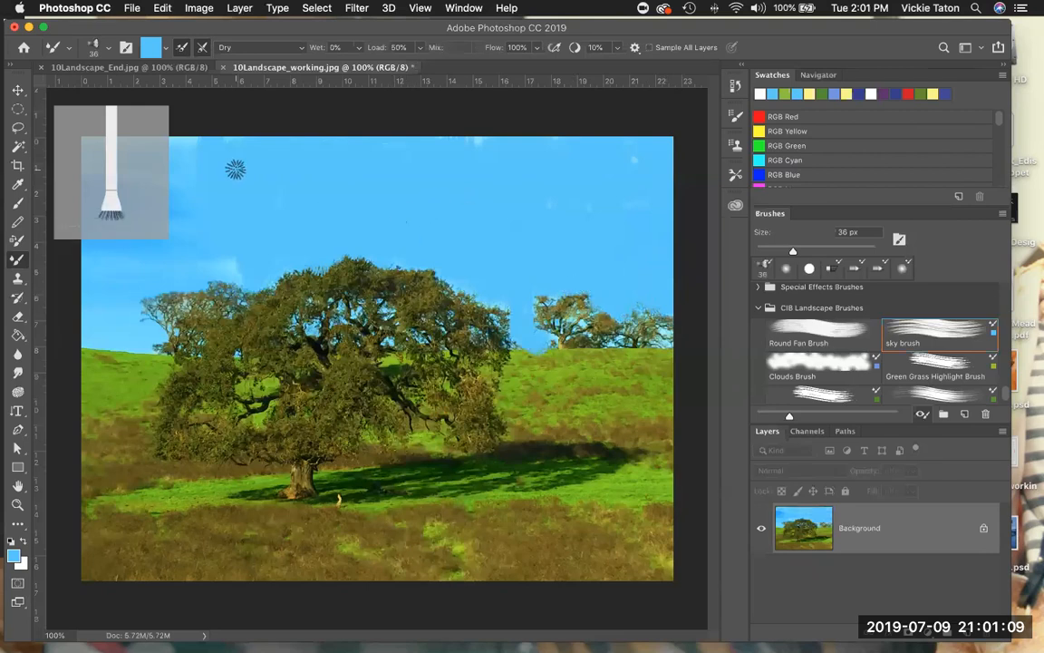
pyautogui.moveTo(256, 124)
pyautogui.mouseDown()
pyautogui.moveTo(230, 169)
pyautogui.moveTo(220, 146)
pyautogui.moveTo(192, 147)
pyautogui.moveTo(189, 133)
pyautogui.moveTo(132, 132)
pyautogui.moveTo(97, 147)
pyautogui.moveTo(119, 168)
pyautogui.moveTo(145, 173)
pyautogui.moveTo(176, 248)
pyautogui.moveTo(194, 194)
pyautogui.moveTo(219, 259)
pyautogui.moveTo(235, 270)
pyautogui.moveTo(227, 229)
pyautogui.moveTo(185, 250)
pyautogui.moveTo(163, 237)
pyautogui.moveTo(131, 240)
pyautogui.mouseUp()
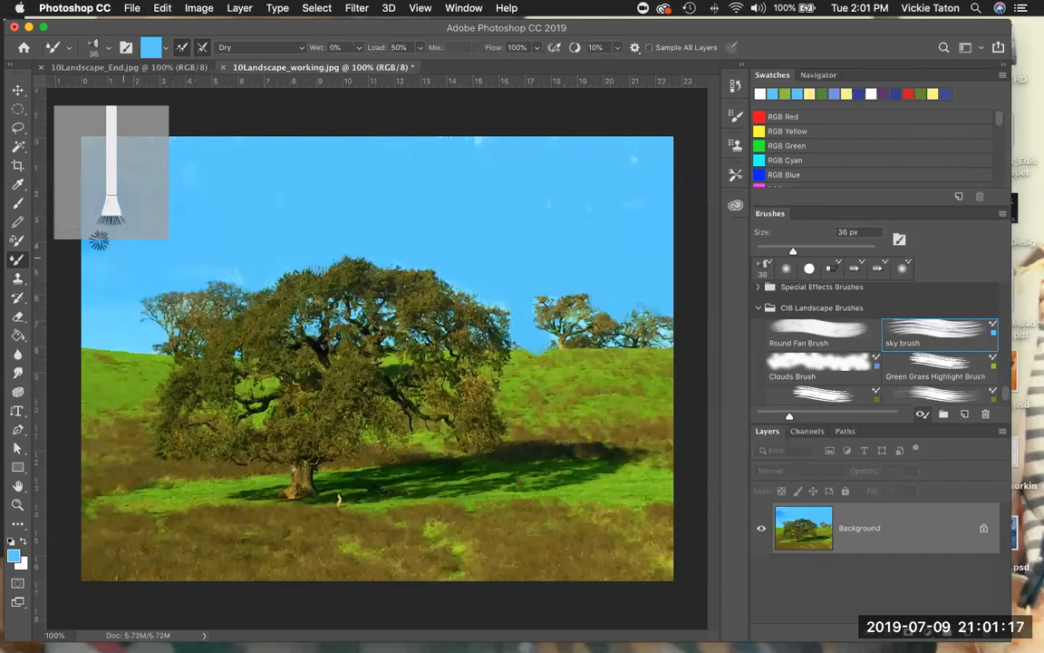
pyautogui.moveTo(91, 323)
pyautogui.mouseDown()
pyautogui.moveTo(118, 301)
pyautogui.moveTo(137, 316)
pyautogui.moveTo(135, 298)
pyautogui.moveTo(91, 300)
pyautogui.moveTo(139, 324)
pyautogui.moveTo(182, 273)
pyautogui.moveTo(217, 252)
pyautogui.mouseUp()
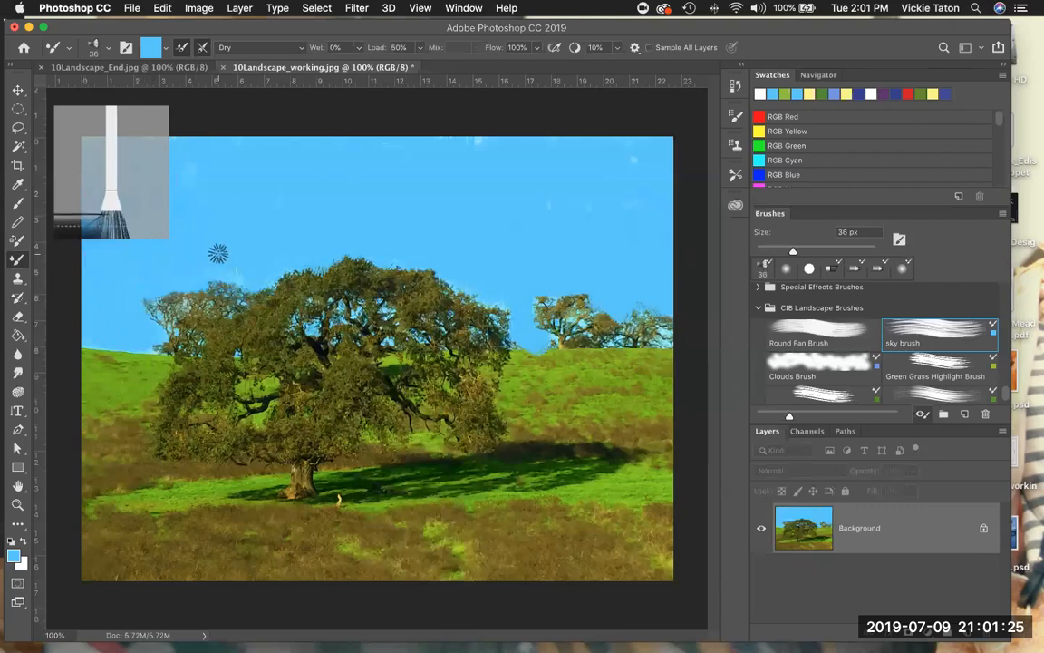
# - Paint soft white clouds across the upper right and upper left of the sky with the Clouds Brush
pyautogui.click(806, 361)
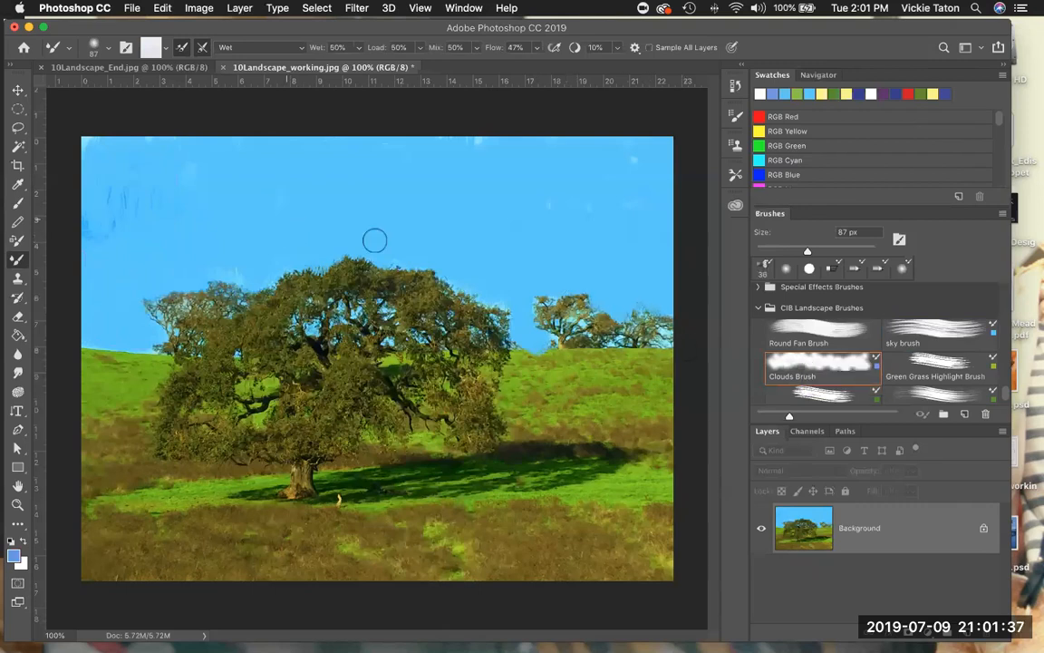
pyautogui.moveTo(564, 225); pyautogui.dragTo(617, 215)
pyautogui.moveTo(526, 184)
pyautogui.mouseDown()
pyautogui.moveTo(572, 226)
pyautogui.moveTo(473, 184)
pyautogui.moveTo(462, 166)
pyautogui.moveTo(479, 171)
pyautogui.moveTo(456, 180)
pyautogui.moveTo(439, 170)
pyautogui.moveTo(464, 210)
pyautogui.moveTo(541, 247)
pyautogui.moveTo(512, 207)
pyautogui.moveTo(523, 160)
pyautogui.moveTo(556, 183)
pyautogui.moveTo(584, 154)
pyautogui.moveTo(649, 173)
pyautogui.moveTo(641, 159)
pyautogui.moveTo(661, 162)
pyautogui.moveTo(634, 205)
pyautogui.moveTo(593, 170)
pyautogui.moveTo(620, 230)
pyautogui.moveTo(616, 254)
pyautogui.moveTo(606, 250)
pyautogui.moveTo(621, 254)
pyautogui.moveTo(625, 236)
pyautogui.moveTo(635, 245)
pyautogui.moveTo(521, 218)
pyautogui.moveTo(398, 170)
pyautogui.moveTo(379, 115)
pyautogui.moveTo(349, 146)
pyautogui.moveTo(488, 143)
pyautogui.moveTo(611, 159)
pyautogui.moveTo(633, 173)
pyautogui.moveTo(579, 205)
pyautogui.moveTo(459, 168)
pyautogui.moveTo(630, 223)
pyautogui.moveTo(645, 213)
pyautogui.moveTo(668, 265)
pyautogui.mouseUp()
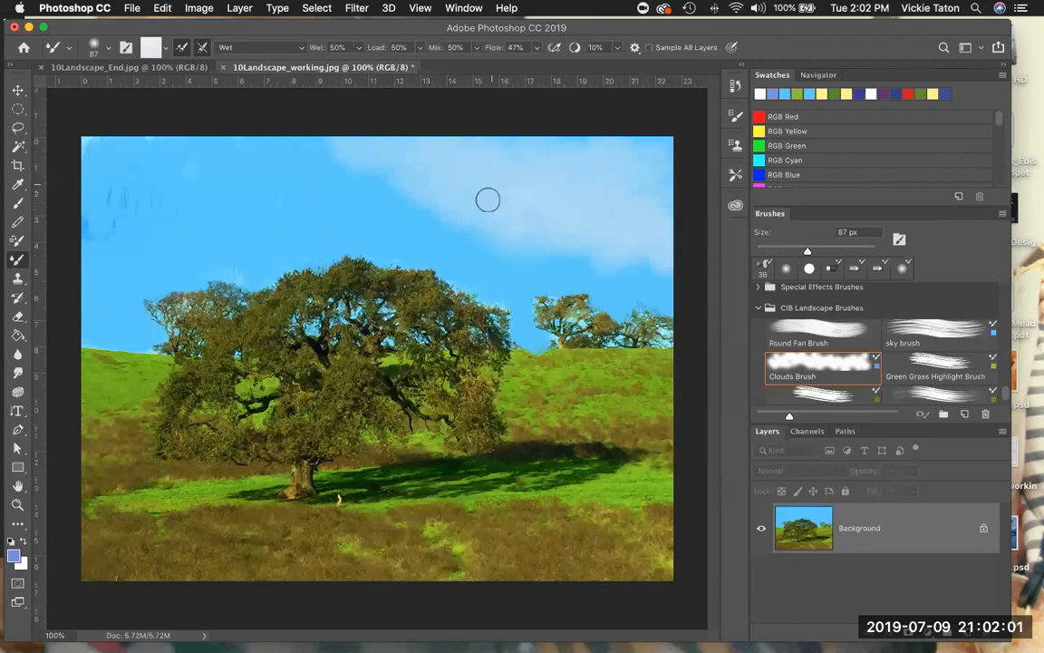
pyautogui.moveTo(388, 149); pyautogui.dragTo(524, 154)
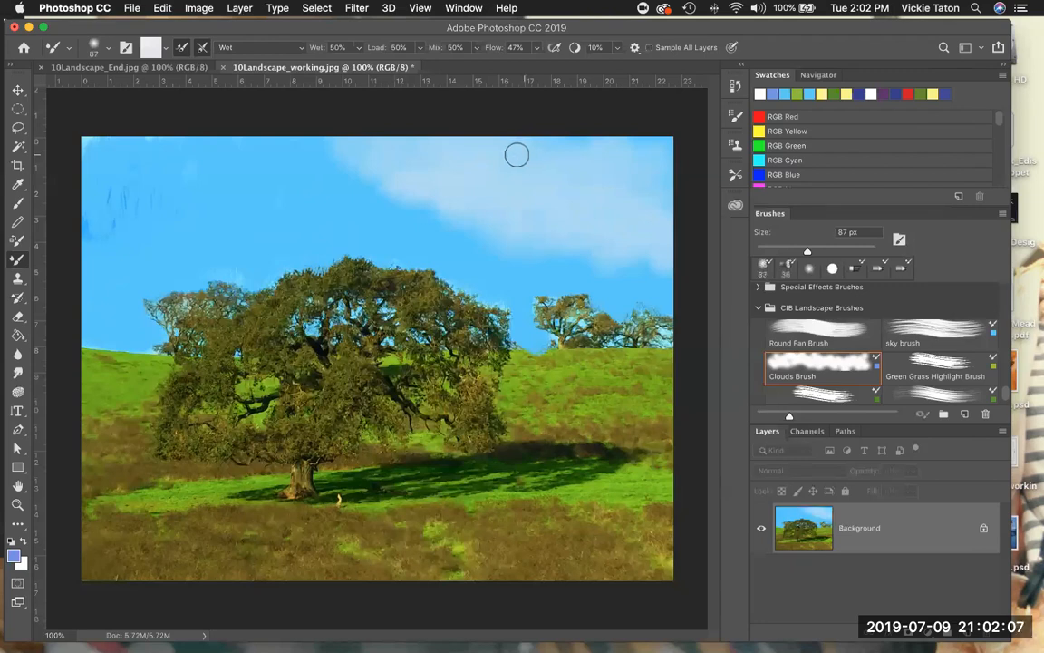
pyautogui.moveTo(207, 149)
pyautogui.mouseDown()
pyautogui.moveTo(145, 135)
pyautogui.moveTo(195, 181)
pyautogui.moveTo(121, 189)
pyautogui.moveTo(111, 201)
pyautogui.moveTo(121, 197)
pyautogui.moveTo(127, 214)
pyautogui.moveTo(86, 211)
pyautogui.moveTo(93, 222)
pyautogui.moveTo(156, 192)
pyautogui.moveTo(187, 217)
pyautogui.moveTo(237, 196)
pyautogui.moveTo(311, 194)
pyautogui.moveTo(344, 215)
pyautogui.moveTo(264, 206)
pyautogui.moveTo(198, 244)
pyautogui.moveTo(99, 143)
pyautogui.moveTo(91, 165)
pyautogui.moveTo(82, 160)
pyautogui.moveTo(141, 155)
pyautogui.moveTo(162, 136)
pyautogui.moveTo(334, 142)
pyautogui.moveTo(385, 165)
pyautogui.moveTo(457, 163)
pyautogui.mouseUp()
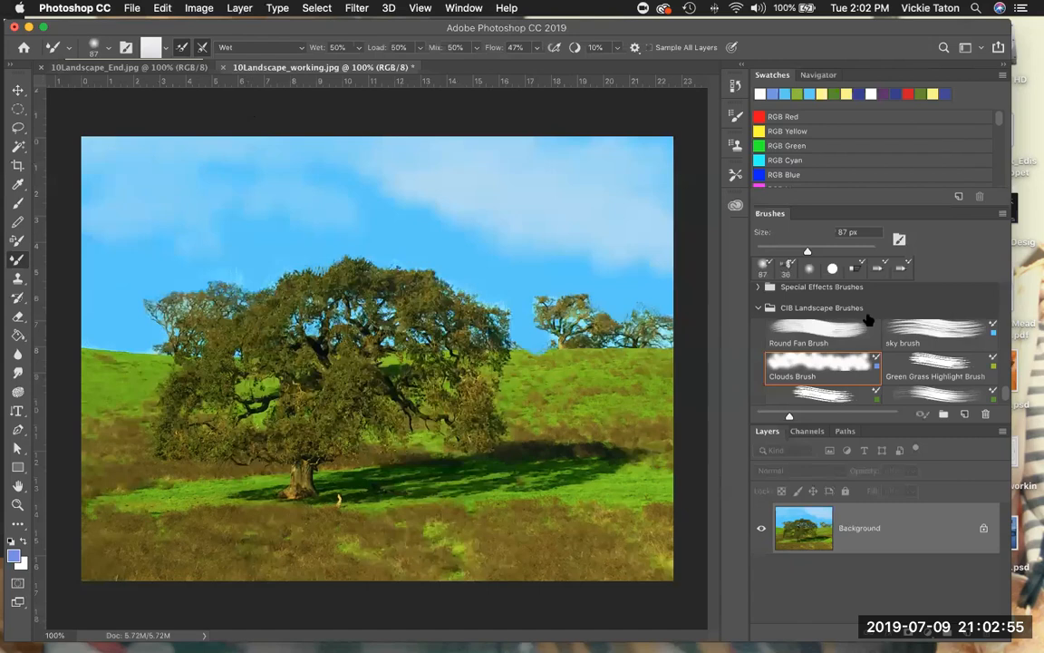
# - Paint upright green grass strokes over the hillside to the right of the oak with the Green Grass Highlight Brush
pyautogui.click(939, 334)
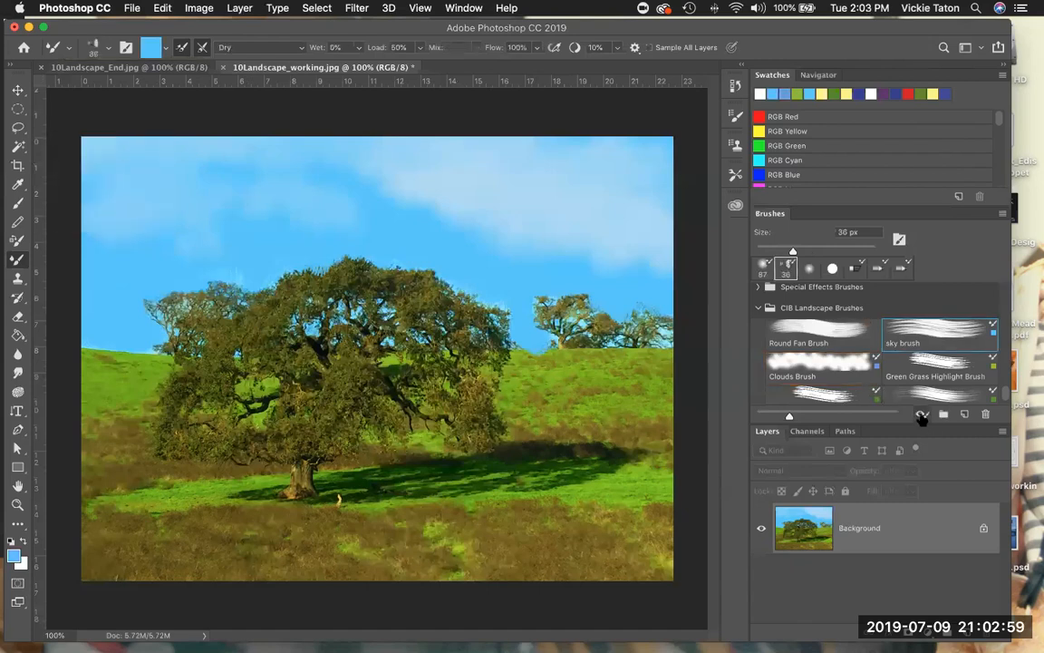
pyautogui.click(818, 367)
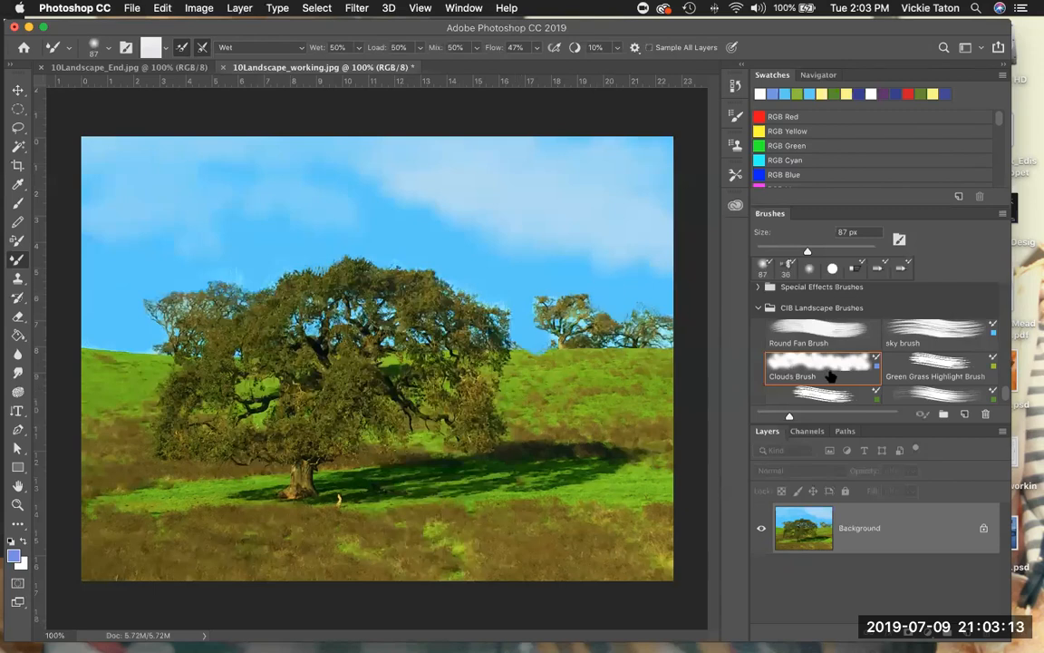
pyautogui.click(936, 362)
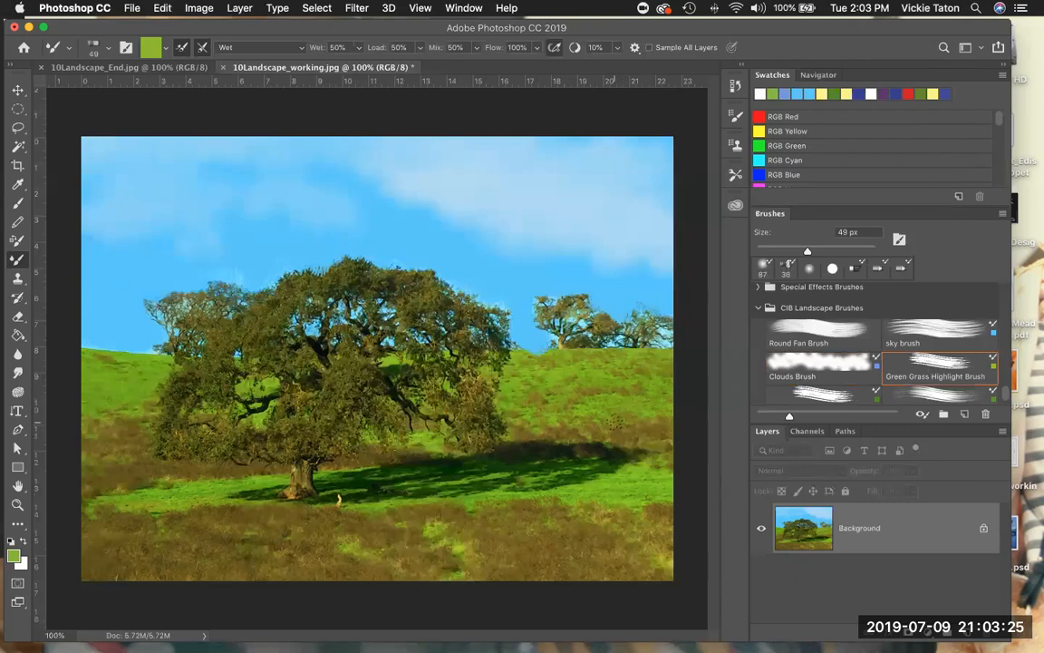
pyautogui.moveTo(540, 373)
pyautogui.mouseDown()
pyautogui.moveTo(555, 372)
pyautogui.moveTo(541, 412)
pyautogui.mouseUp()
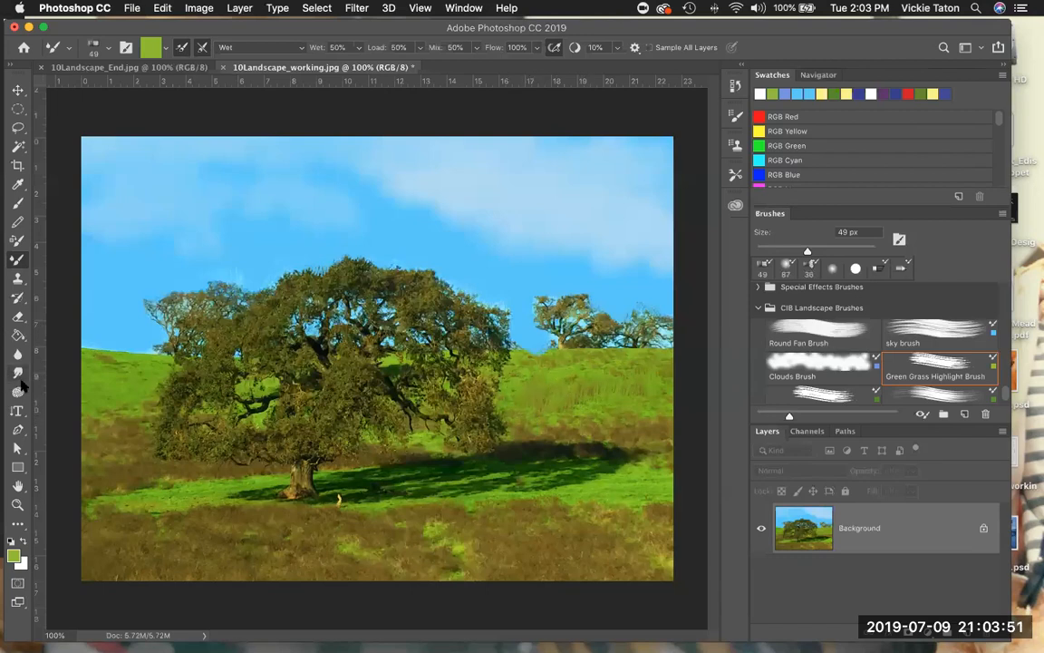
# - Zoom the working image to 200% around the hillside and compare it with the finished painting in 10Landscape_End.jpg
pyautogui.click(20, 505)
pyautogui.click(577, 415)
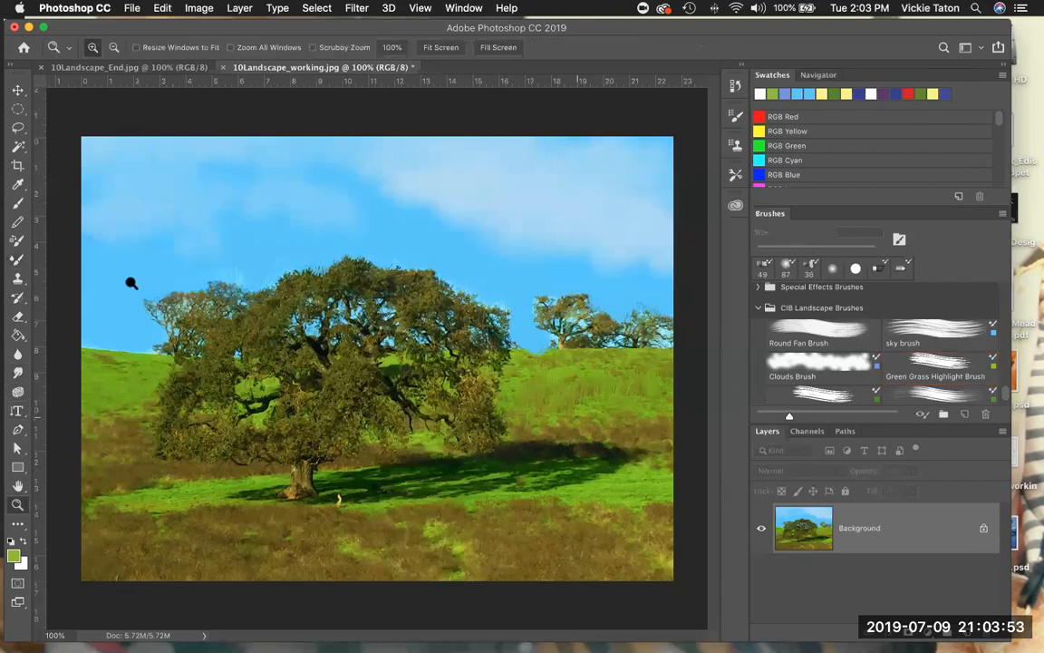
pyautogui.click(16, 259)
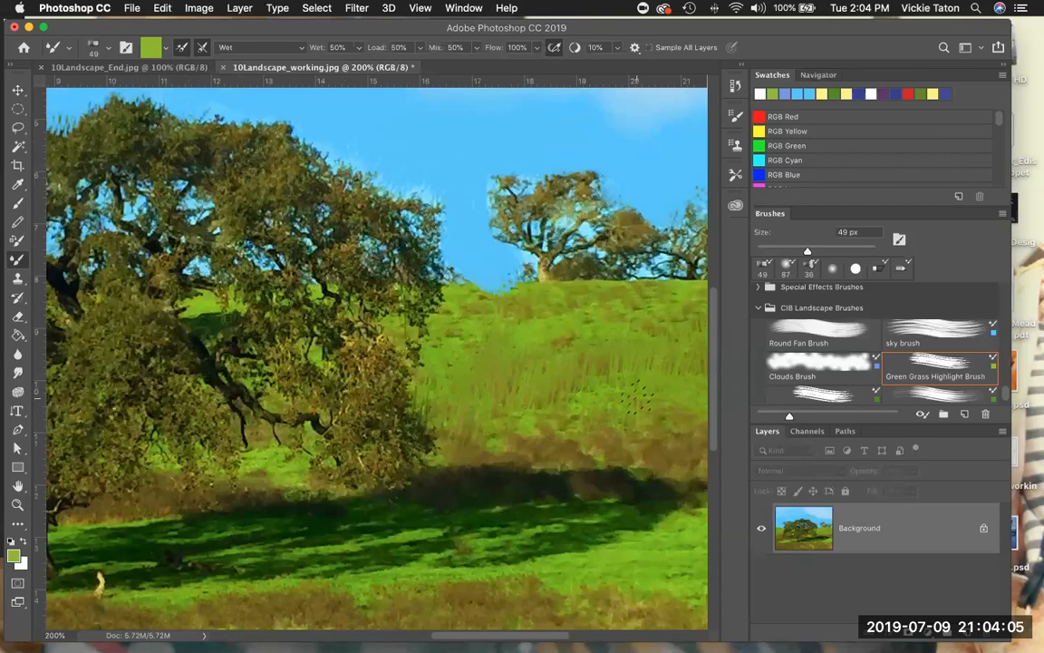
pyautogui.click(91, 69)
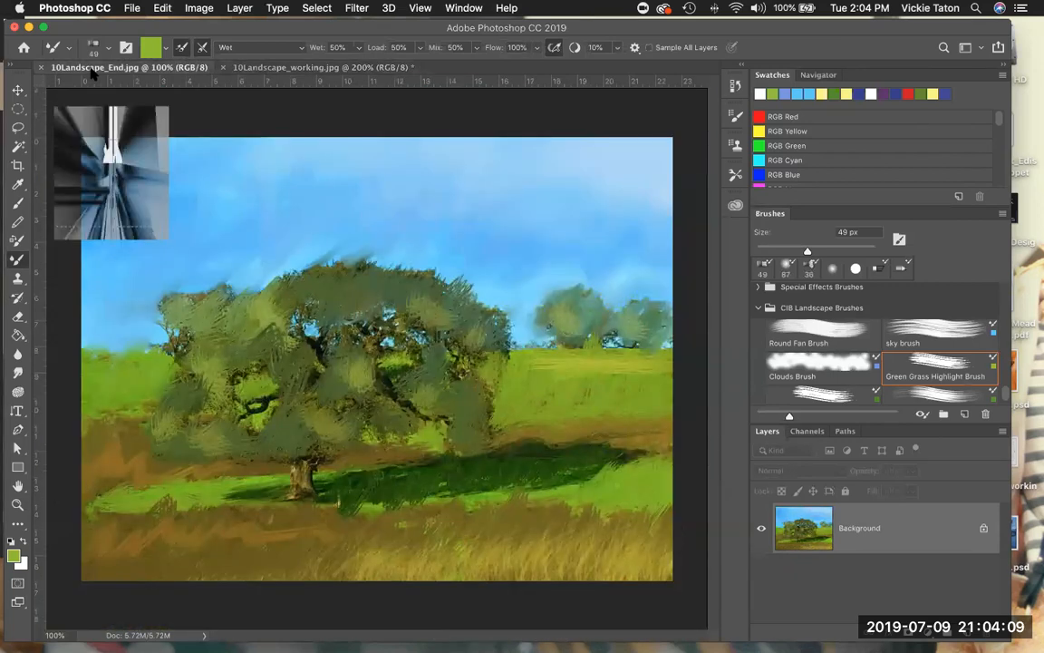
pyautogui.click(317, 68)
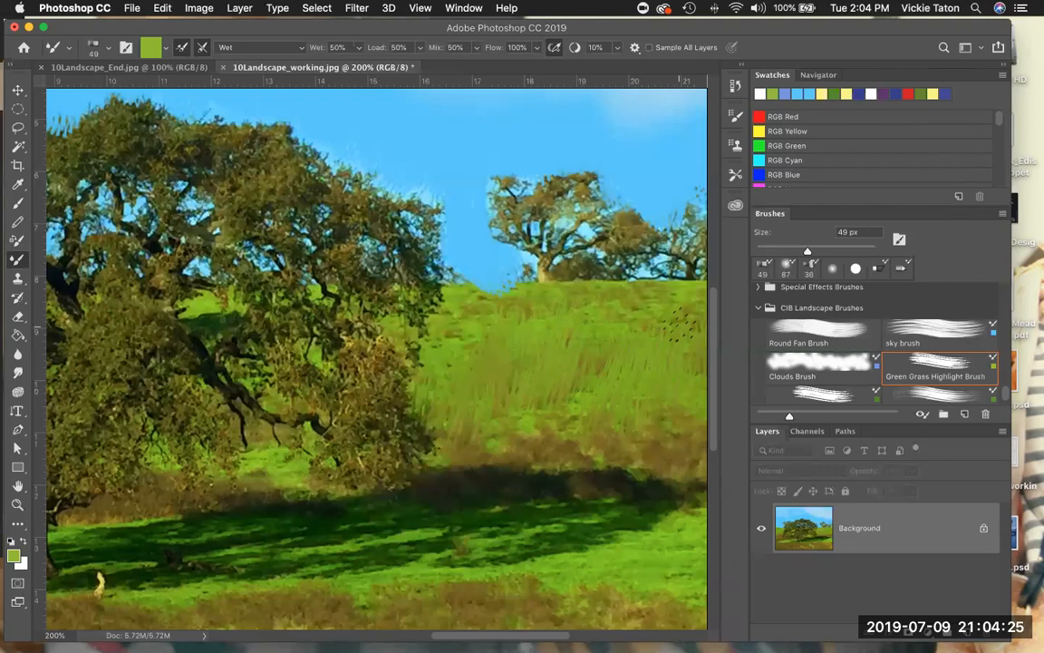
# - Paint green foliage over the center of the oak's crown with the Foreground Tree Brush
pyautogui.scroll(-2, 921, 358)
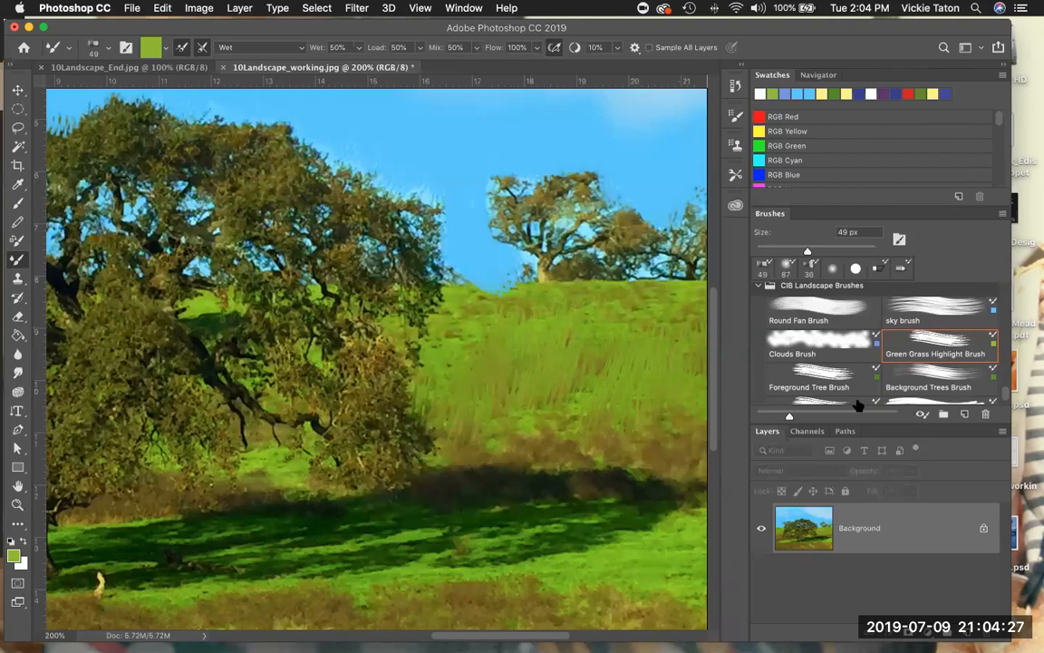
pyautogui.click(816, 372)
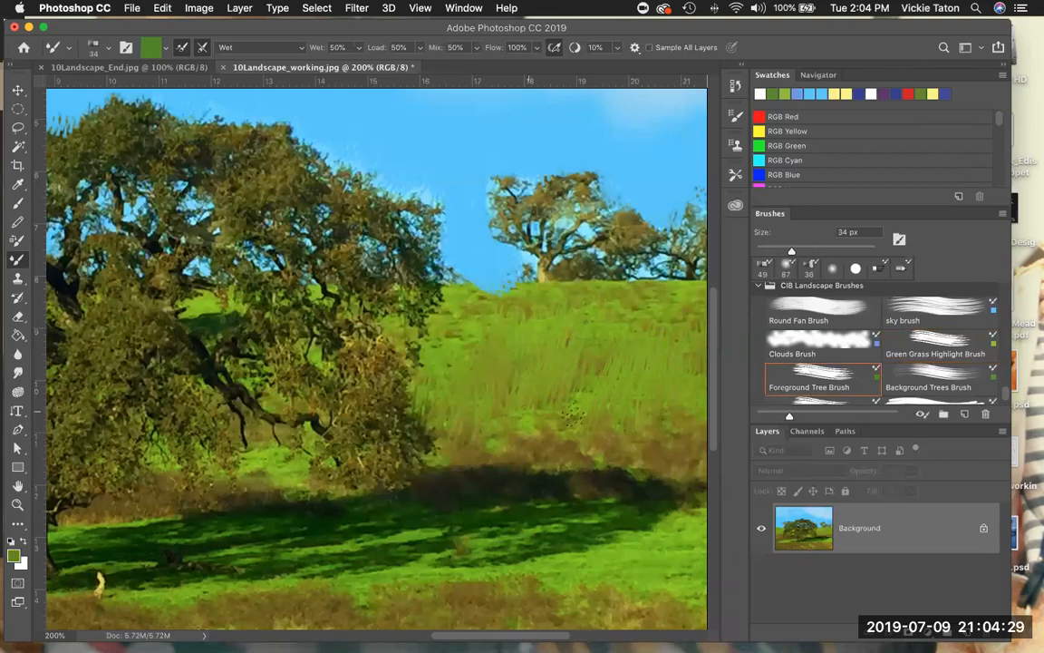
pyautogui.press('space')
pyautogui.moveTo(553, 415); pyautogui.dragTo(764, 373)
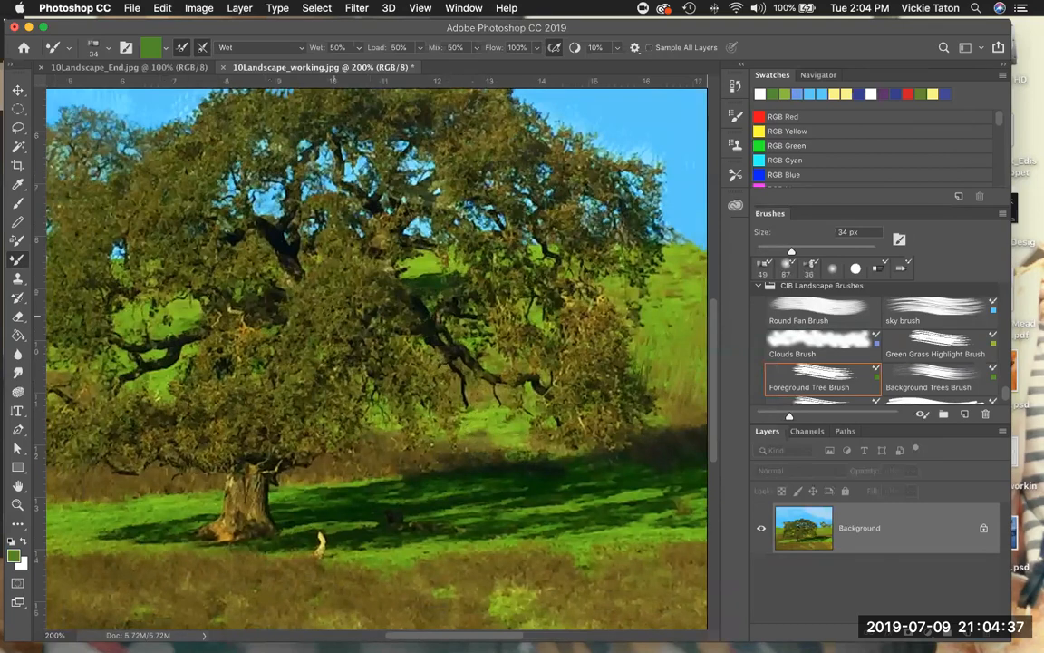
pyautogui.moveTo(333, 303); pyautogui.dragTo(321, 295)
pyautogui.moveTo(300, 299)
pyautogui.mouseDown()
pyautogui.moveTo(362, 276)
pyautogui.moveTo(368, 298)
pyautogui.moveTo(324, 298)
pyautogui.moveTo(337, 298)
pyautogui.moveTo(294, 347)
pyautogui.mouseUp()
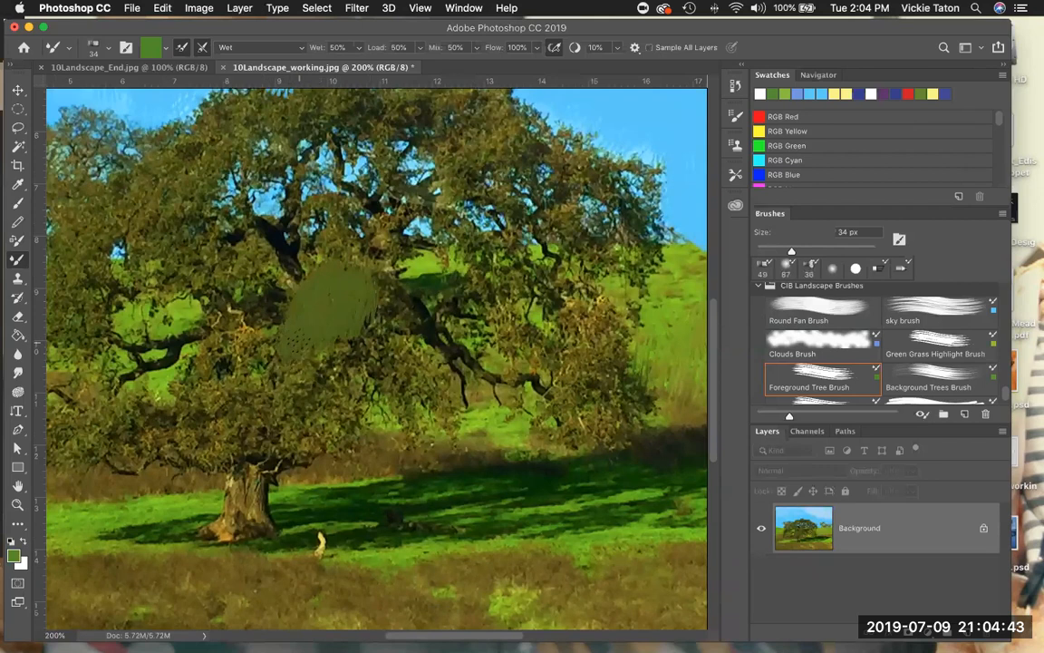
pyautogui.moveTo(335, 292)
pyautogui.mouseDown()
pyautogui.moveTo(352, 316)
pyautogui.moveTo(375, 315)
pyautogui.moveTo(388, 338)
pyautogui.mouseUp()
pyautogui.moveTo(428, 370)
pyautogui.mouseDown()
pyautogui.moveTo(406, 352)
pyautogui.moveTo(437, 370)
pyautogui.moveTo(433, 359)
pyautogui.moveTo(361, 349)
pyautogui.moveTo(323, 355)
pyautogui.moveTo(207, 299)
pyautogui.moveTo(198, 272)
pyautogui.moveTo(234, 241)
pyautogui.moveTo(256, 263)
pyautogui.mouseUp()
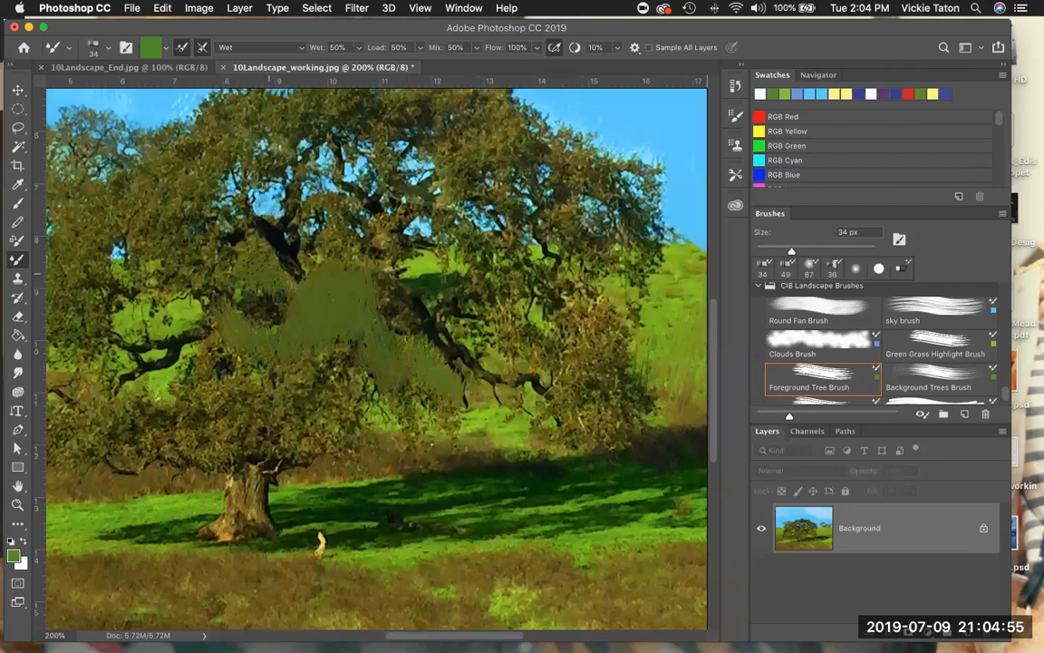
pyautogui.moveTo(314, 250)
pyautogui.mouseDown()
pyautogui.moveTo(319, 222)
pyautogui.moveTo(396, 216)
pyautogui.moveTo(325, 234)
pyautogui.mouseUp()
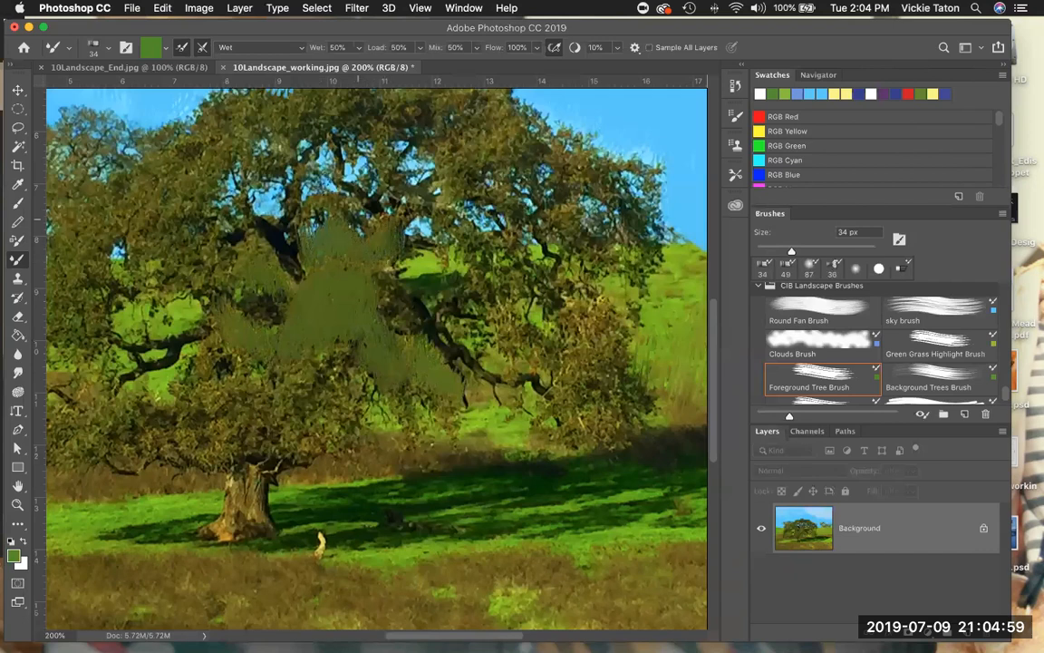
# - Extend the green foliage strokes to the oak's inner left branches, right side and the leaves above the trunk
pyautogui.moveTo(156, 237)
pyautogui.mouseDown()
pyautogui.moveTo(182, 226)
pyautogui.moveTo(186, 263)
pyautogui.moveTo(204, 272)
pyautogui.mouseUp()
pyautogui.moveTo(442, 322)
pyautogui.mouseDown()
pyautogui.moveTo(466, 300)
pyautogui.moveTo(478, 313)
pyautogui.moveTo(497, 310)
pyautogui.moveTo(518, 284)
pyautogui.moveTo(533, 306)
pyautogui.moveTo(571, 303)
pyautogui.moveTo(564, 322)
pyautogui.moveTo(553, 313)
pyautogui.moveTo(503, 349)
pyautogui.moveTo(535, 349)
pyautogui.moveTo(549, 335)
pyautogui.mouseUp()
pyautogui.moveTo(344, 395)
pyautogui.mouseDown()
pyautogui.moveTo(276, 354)
pyautogui.moveTo(297, 367)
pyautogui.moveTo(285, 326)
pyautogui.moveTo(304, 337)
pyautogui.moveTo(238, 367)
pyautogui.moveTo(213, 349)
pyautogui.moveTo(195, 363)
pyautogui.moveTo(174, 334)
pyautogui.moveTo(163, 344)
pyautogui.moveTo(197, 308)
pyautogui.moveTo(213, 317)
pyautogui.mouseUp()
pyautogui.moveTo(273, 449)
pyautogui.mouseDown()
pyautogui.moveTo(267, 420)
pyautogui.moveTo(296, 422)
pyautogui.moveTo(270, 441)
pyautogui.moveTo(258, 426)
pyautogui.mouseUp()
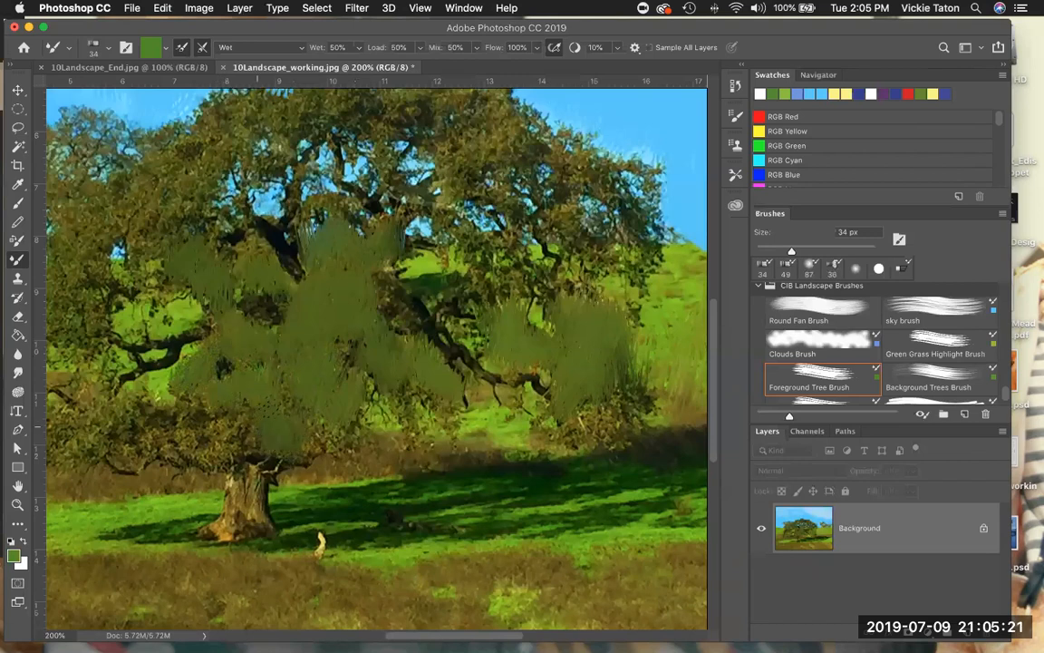
pyautogui.moveTo(328, 444); pyautogui.dragTo(289, 387)
pyautogui.moveTo(332, 357); pyautogui.dragTo(375, 407)
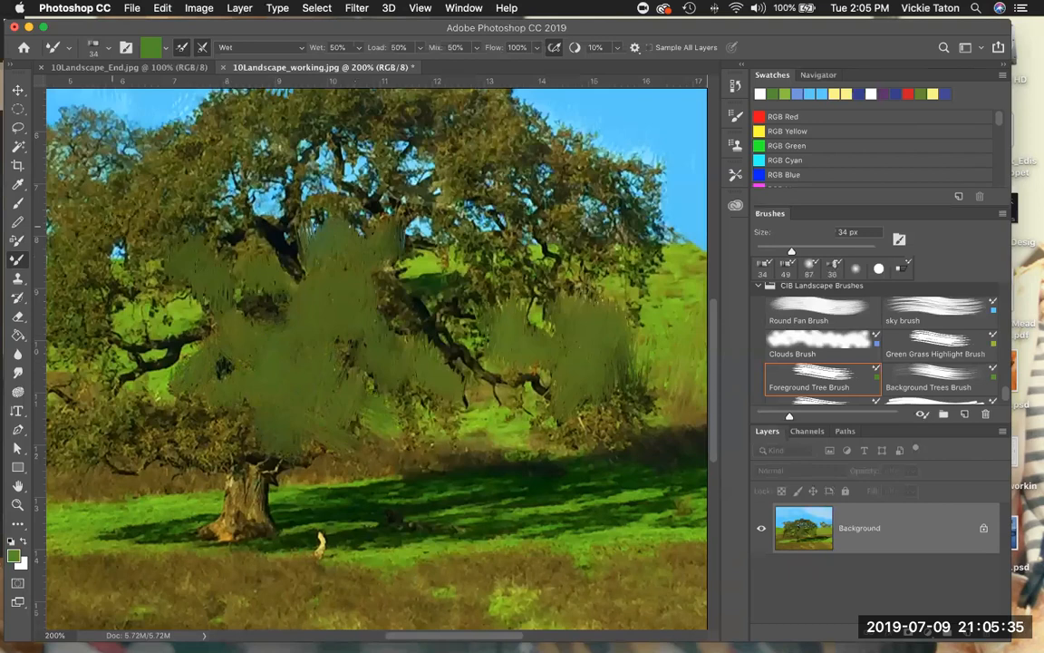
# - Paint green foliage over the oak's far left leaves and the small background trees on the hilltop with the Foreground Tree Brush
pyautogui.moveTo(58, 180)
pyautogui.mouseDown()
pyautogui.moveTo(90, 208)
pyautogui.moveTo(100, 181)
pyautogui.moveTo(104, 218)
pyautogui.moveTo(108, 209)
pyautogui.moveTo(86, 227)
pyautogui.mouseUp()
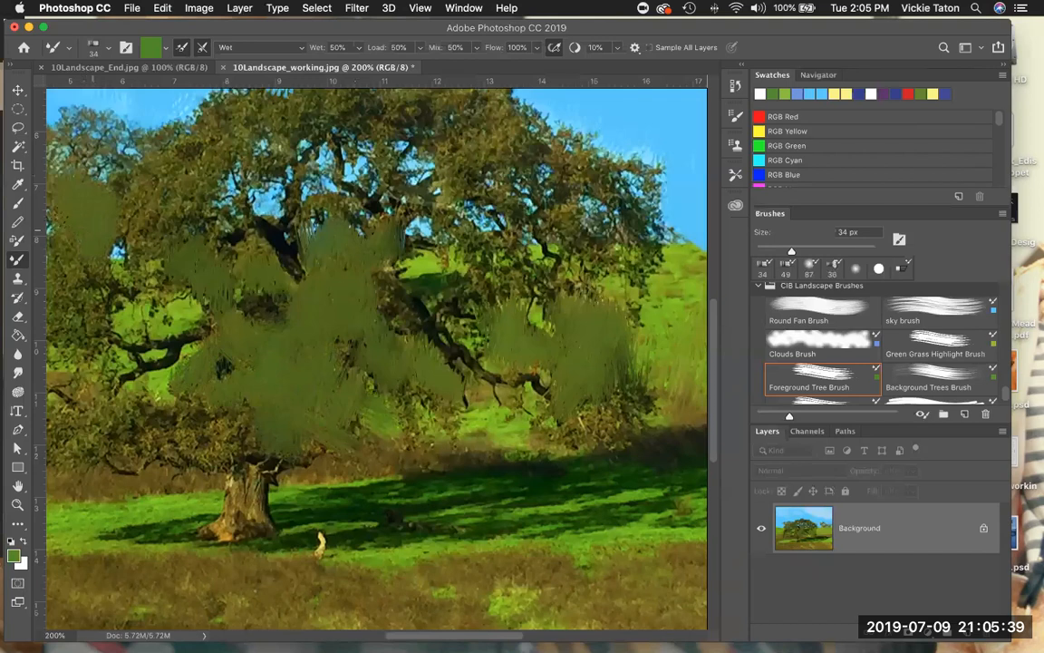
pyautogui.moveTo(136, 180)
pyautogui.mouseDown()
pyautogui.moveTo(110, 192)
pyautogui.moveTo(147, 160)
pyautogui.moveTo(174, 174)
pyautogui.mouseUp()
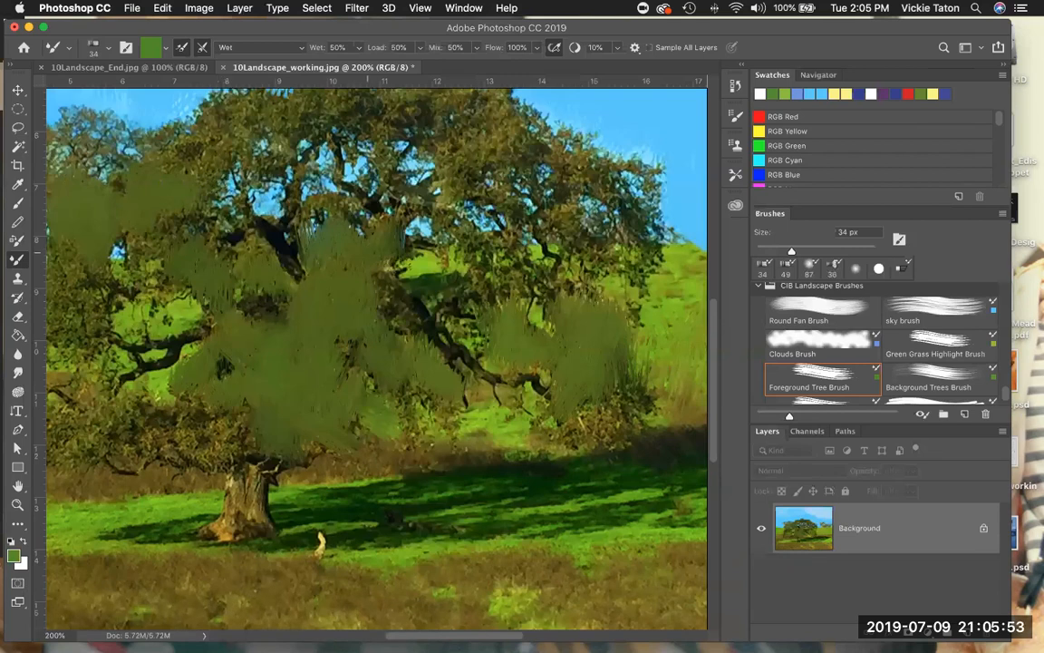
pyautogui.hscroll(10, 371, 281)
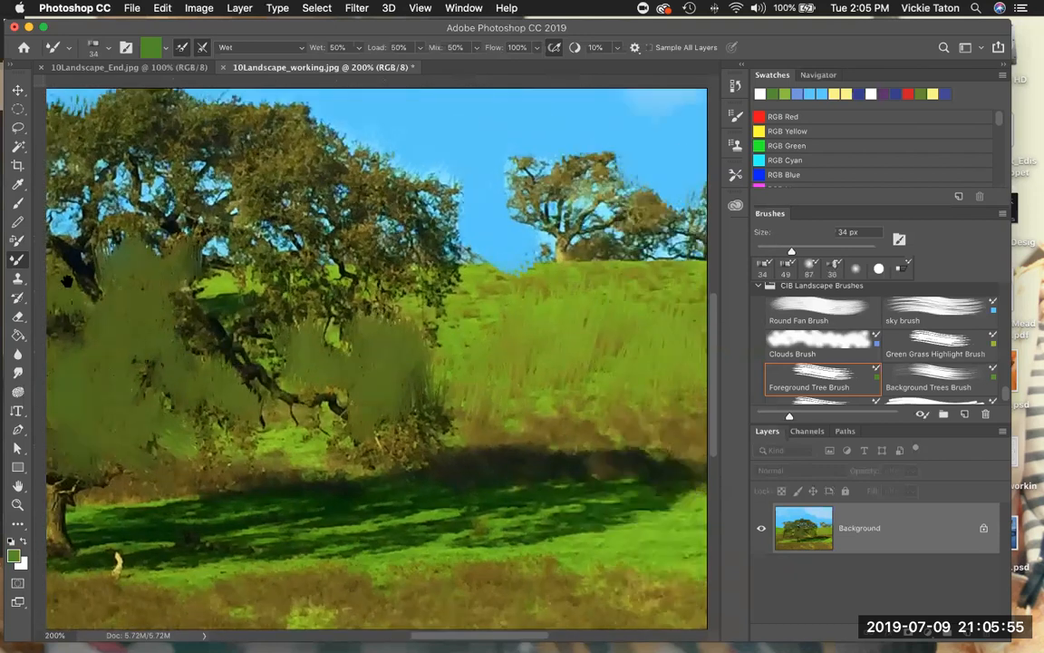
pyautogui.moveTo(360, 152)
pyautogui.mouseDown()
pyautogui.moveTo(347, 165)
pyautogui.moveTo(357, 175)
pyautogui.moveTo(366, 159)
pyautogui.moveTo(374, 184)
pyautogui.moveTo(353, 136)
pyautogui.moveTo(369, 130)
pyautogui.moveTo(345, 136)
pyautogui.moveTo(349, 101)
pyautogui.moveTo(396, 127)
pyautogui.moveTo(356, 108)
pyautogui.moveTo(434, 110)
pyautogui.moveTo(360, 143)
pyautogui.moveTo(429, 169)
pyautogui.moveTo(401, 149)
pyautogui.moveTo(513, 169)
pyautogui.moveTo(391, 180)
pyautogui.moveTo(485, 149)
pyautogui.moveTo(499, 124)
pyautogui.moveTo(610, 161)
pyautogui.mouseUp()
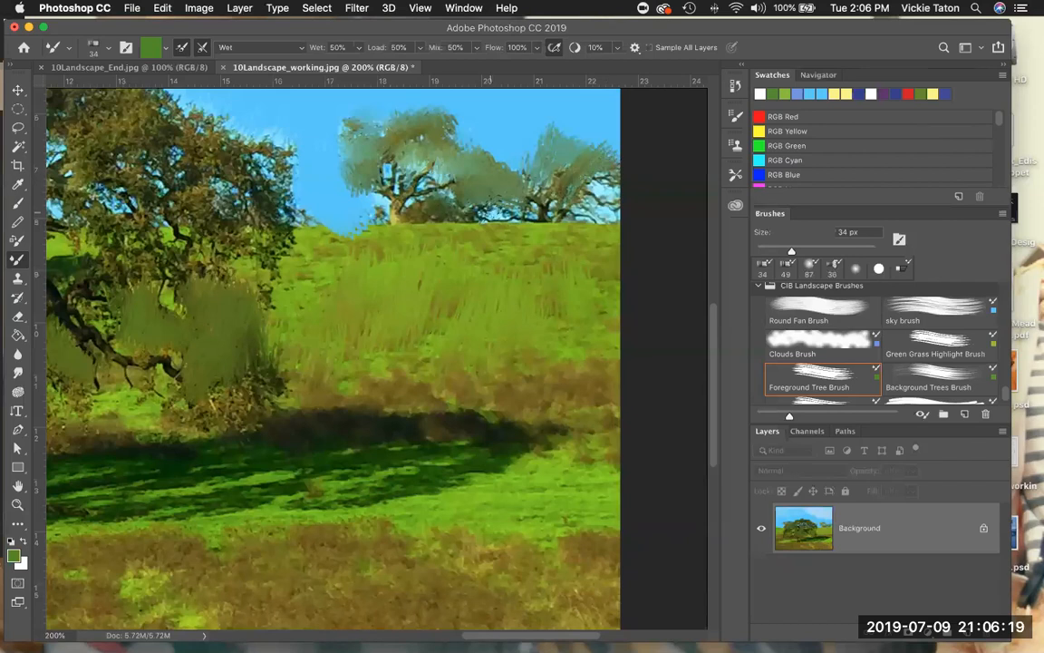
# - Add the first yellow highlights to the middle of the oak's crown with the Tree highlights Brush
pyautogui.scroll(-1, 882, 352)
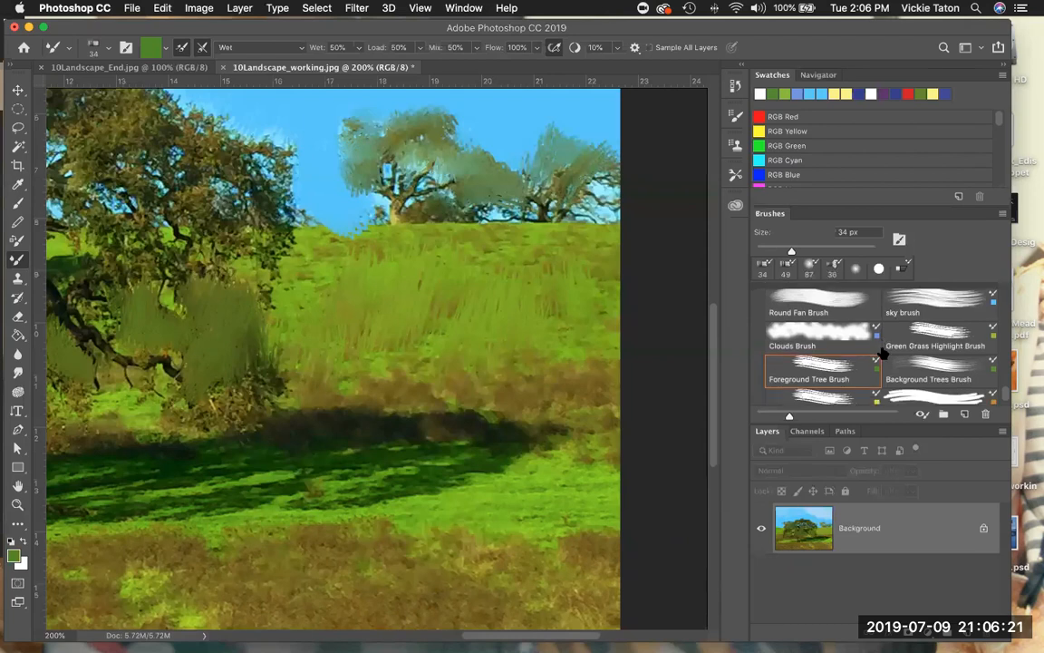
pyautogui.scroll(-1, 882, 351)
pyautogui.click(820, 388)
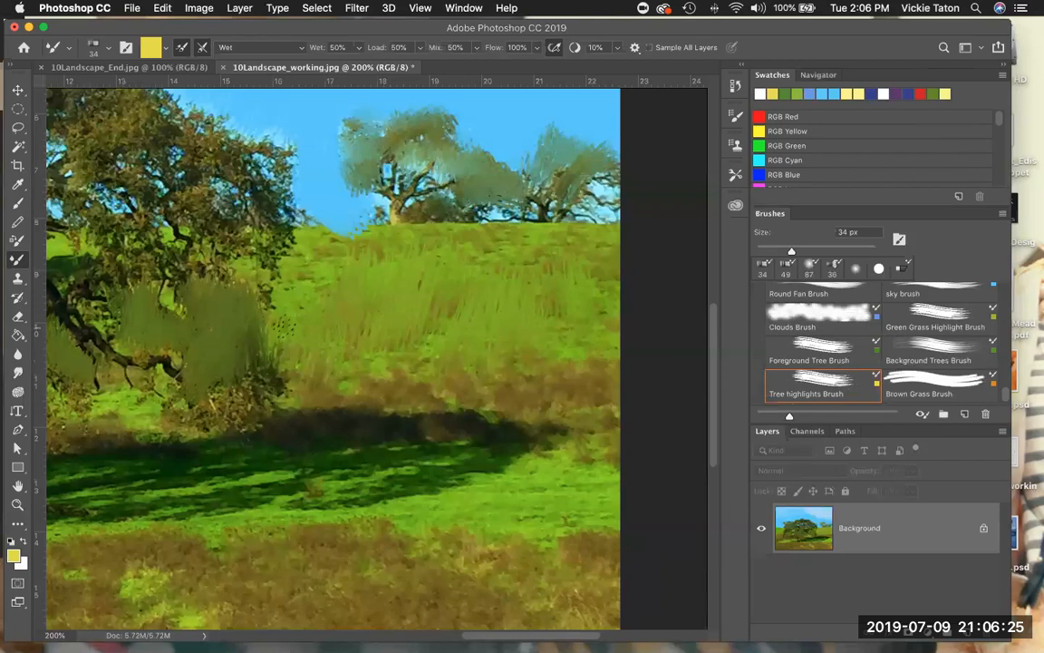
pyautogui.moveTo(232, 318); pyautogui.dragTo(550, 361)
pyautogui.moveTo(424, 262)
pyautogui.mouseDown()
pyautogui.moveTo(411, 243)
pyautogui.moveTo(399, 247)
pyautogui.mouseUp()
pyautogui.moveTo(308, 299)
pyautogui.mouseDown()
pyautogui.moveTo(276, 263)
pyautogui.moveTo(249, 255)
pyautogui.moveTo(308, 258)
pyautogui.mouseUp()
pyautogui.moveTo(327, 347); pyautogui.dragTo(319, 357)
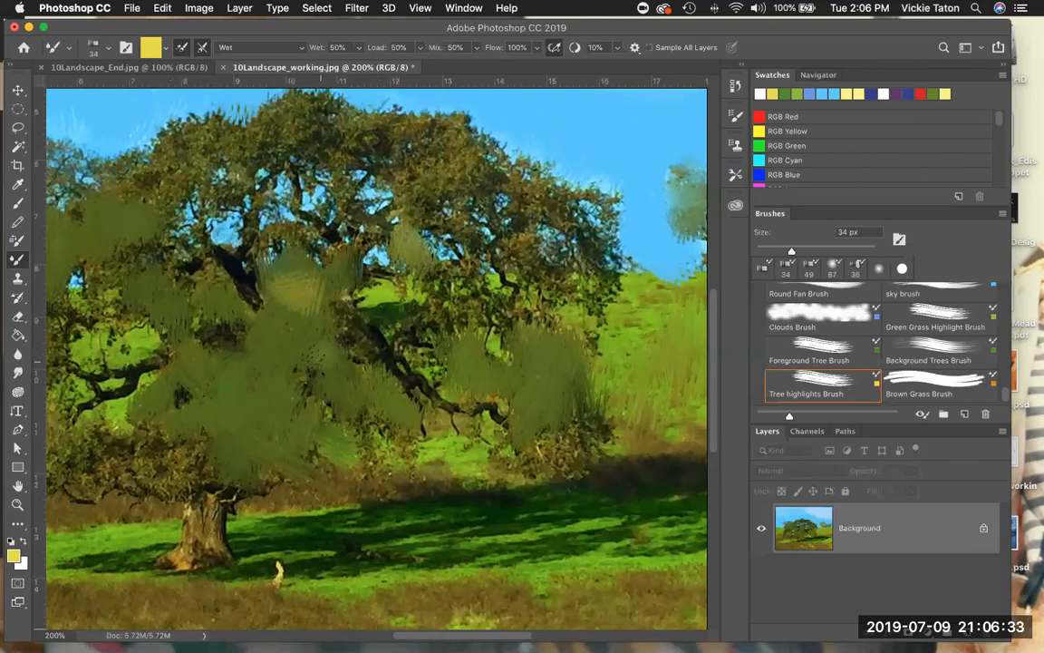
# - Spread more yellow highlight strokes over the oak's left, upper middle and right foliage
pyautogui.moveTo(249, 304)
pyautogui.mouseDown()
pyautogui.moveTo(212, 262)
pyautogui.moveTo(142, 256)
pyautogui.mouseUp()
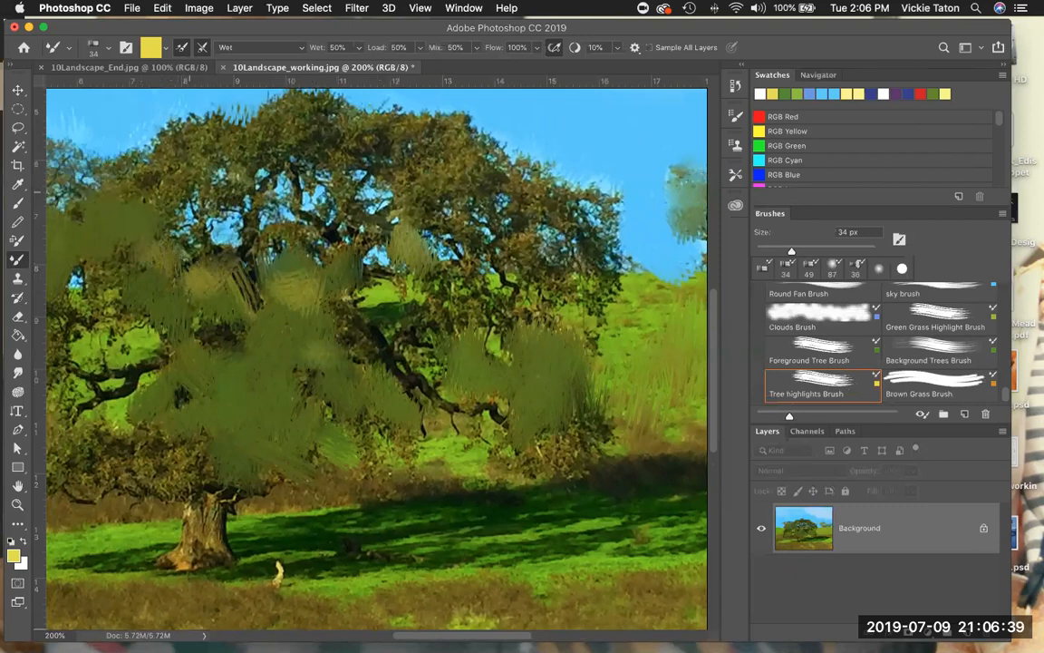
pyautogui.moveTo(347, 250)
pyautogui.mouseDown()
pyautogui.moveTo(340, 243)
pyautogui.moveTo(374, 232)
pyautogui.moveTo(466, 241)
pyautogui.mouseUp()
pyautogui.moveTo(404, 214)
pyautogui.mouseDown()
pyautogui.moveTo(415, 204)
pyautogui.moveTo(429, 229)
pyautogui.mouseUp()
pyautogui.moveTo(437, 281); pyautogui.dragTo(519, 290)
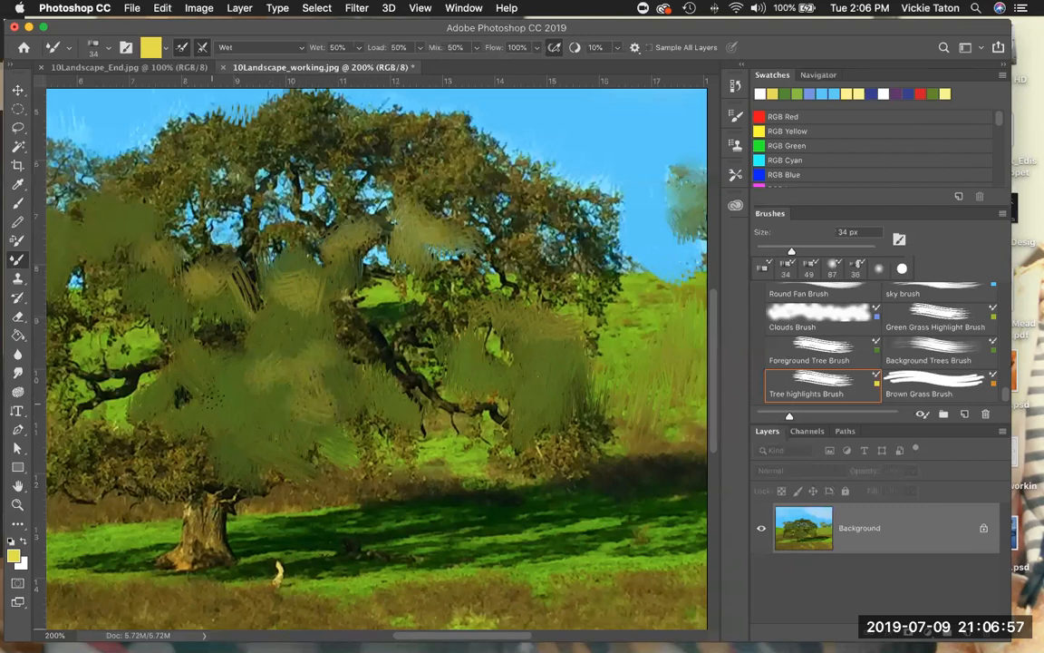
pyautogui.moveTo(127, 221)
pyautogui.mouseDown()
pyautogui.moveTo(118, 240)
pyautogui.moveTo(79, 236)
pyautogui.moveTo(123, 230)
pyautogui.mouseUp()
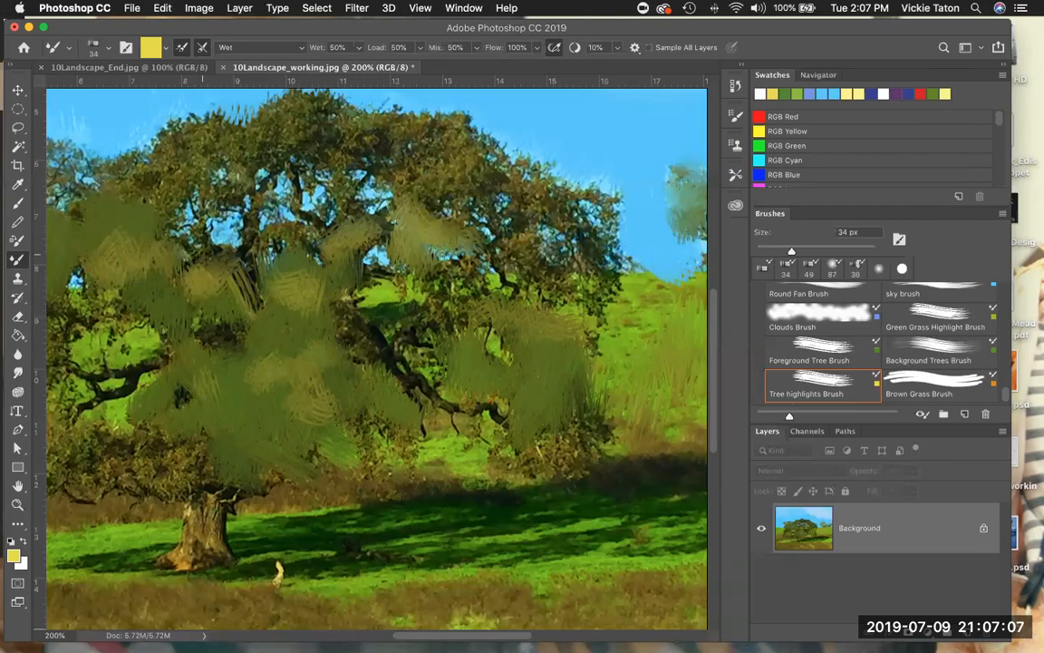
# - Paint the dry grass below the oak's trunk at the left of the foreground with the Brown Grass Brush
pyautogui.moveTo(420, 426); pyautogui.dragTo(431, 261)
pyautogui.press('super+r')
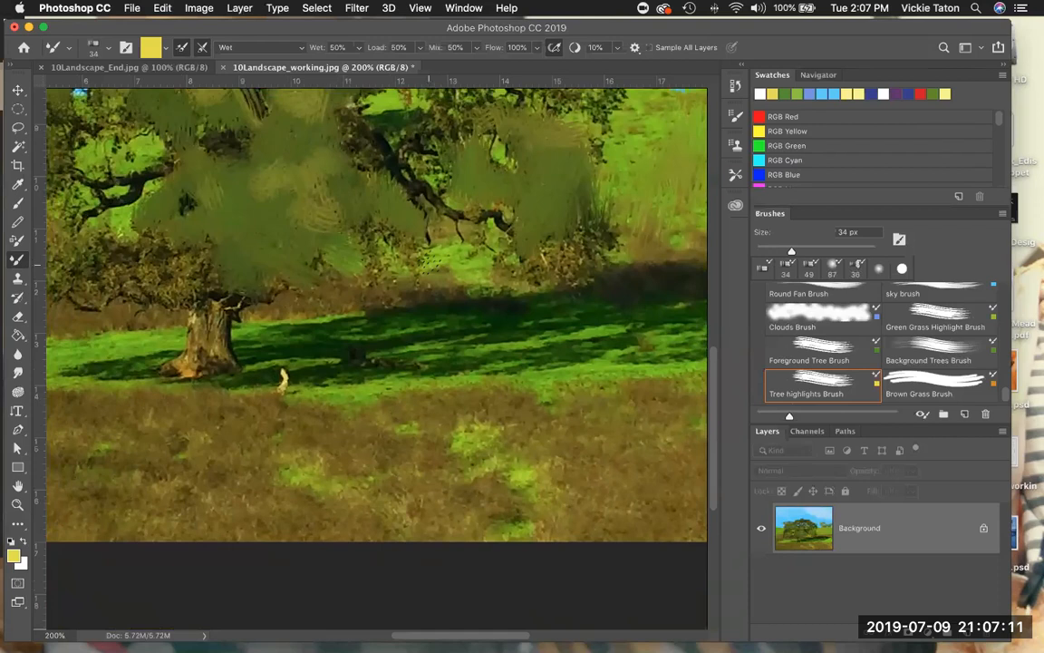
pyautogui.click(934, 383)
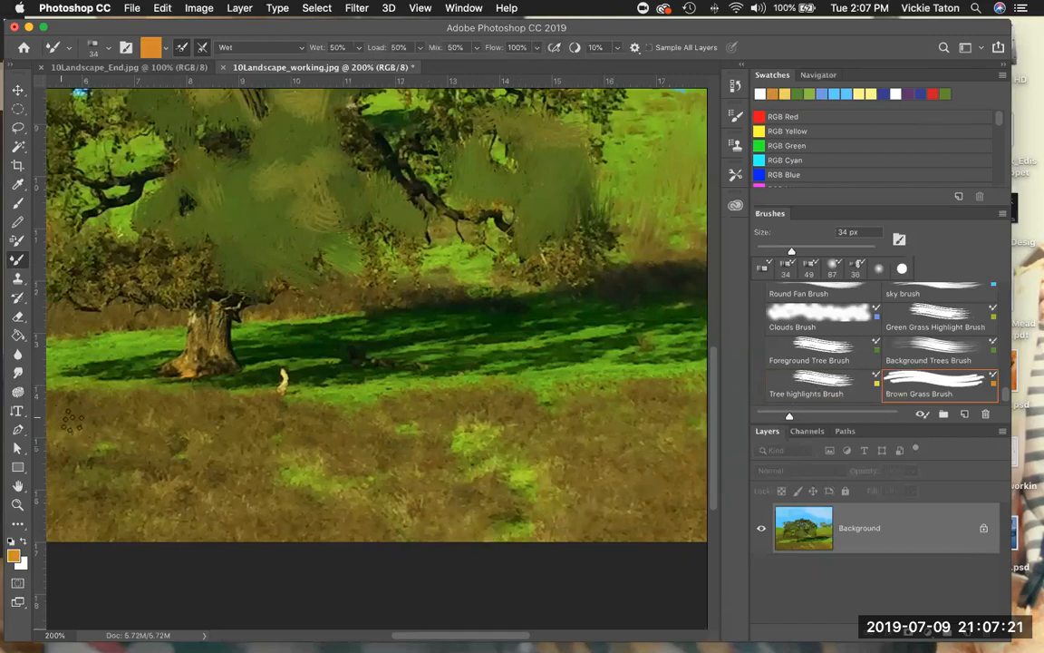
pyautogui.moveTo(83, 422)
pyautogui.mouseDown()
pyautogui.moveTo(113, 399)
pyautogui.moveTo(113, 420)
pyautogui.moveTo(131, 435)
pyautogui.moveTo(141, 397)
pyautogui.moveTo(143, 420)
pyautogui.moveTo(88, 425)
pyautogui.moveTo(76, 405)
pyautogui.moveTo(68, 426)
pyautogui.moveTo(60, 392)
pyautogui.moveTo(147, 387)
pyautogui.moveTo(165, 417)
pyautogui.moveTo(145, 462)
pyautogui.moveTo(137, 394)
pyautogui.moveTo(152, 417)
pyautogui.moveTo(173, 399)
pyautogui.moveTo(184, 416)
pyautogui.moveTo(194, 399)
pyautogui.moveTo(207, 418)
pyautogui.moveTo(224, 414)
pyautogui.moveTo(181, 474)
pyautogui.moveTo(217, 440)
pyautogui.moveTo(201, 440)
pyautogui.moveTo(195, 470)
pyautogui.moveTo(163, 466)
pyautogui.moveTo(157, 442)
pyautogui.moveTo(142, 469)
pyautogui.moveTo(132, 435)
pyautogui.moveTo(151, 422)
pyautogui.moveTo(216, 424)
pyautogui.moveTo(236, 405)
pyautogui.moveTo(243, 443)
pyautogui.moveTo(261, 456)
pyautogui.moveTo(284, 413)
pyautogui.moveTo(310, 453)
pyautogui.moveTo(318, 420)
pyautogui.moveTo(335, 422)
pyautogui.moveTo(342, 444)
pyautogui.moveTo(368, 432)
pyautogui.moveTo(347, 410)
pyautogui.moveTo(345, 419)
pyautogui.moveTo(316, 404)
pyautogui.moveTo(247, 450)
pyautogui.moveTo(205, 397)
pyautogui.moveTo(186, 403)
pyautogui.moveTo(238, 456)
pyautogui.moveTo(225, 426)
pyautogui.moveTo(238, 428)
pyautogui.moveTo(195, 442)
pyautogui.moveTo(172, 481)
pyautogui.mouseUp()
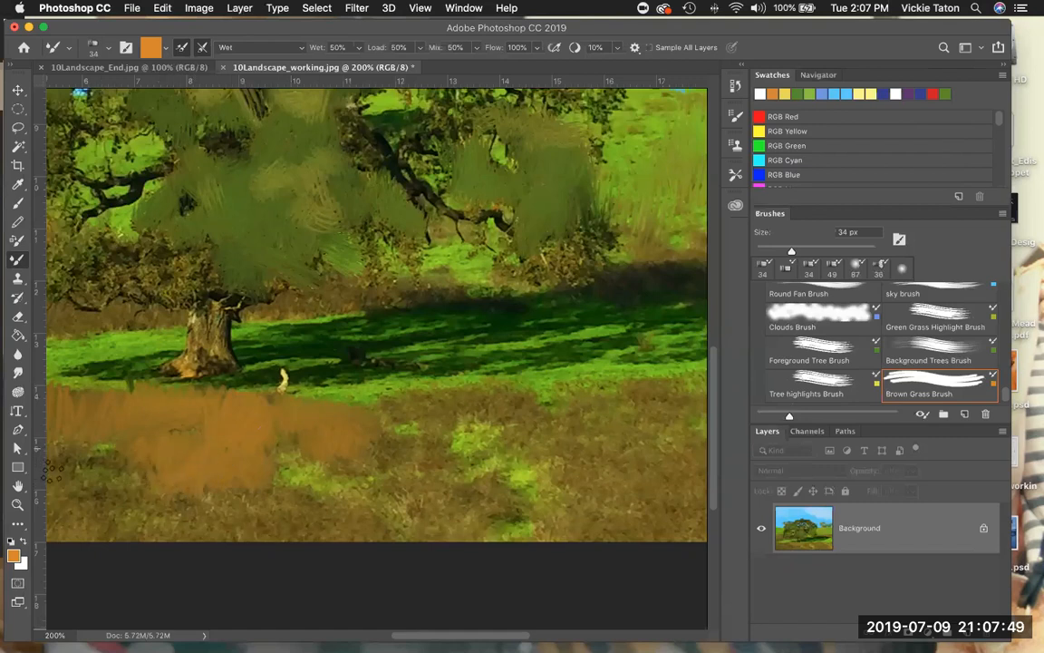
pyautogui.moveTo(55, 415)
pyautogui.mouseDown()
pyautogui.moveTo(54, 476)
pyautogui.moveTo(100, 448)
pyautogui.moveTo(86, 410)
pyautogui.moveTo(104, 432)
pyautogui.mouseUp()
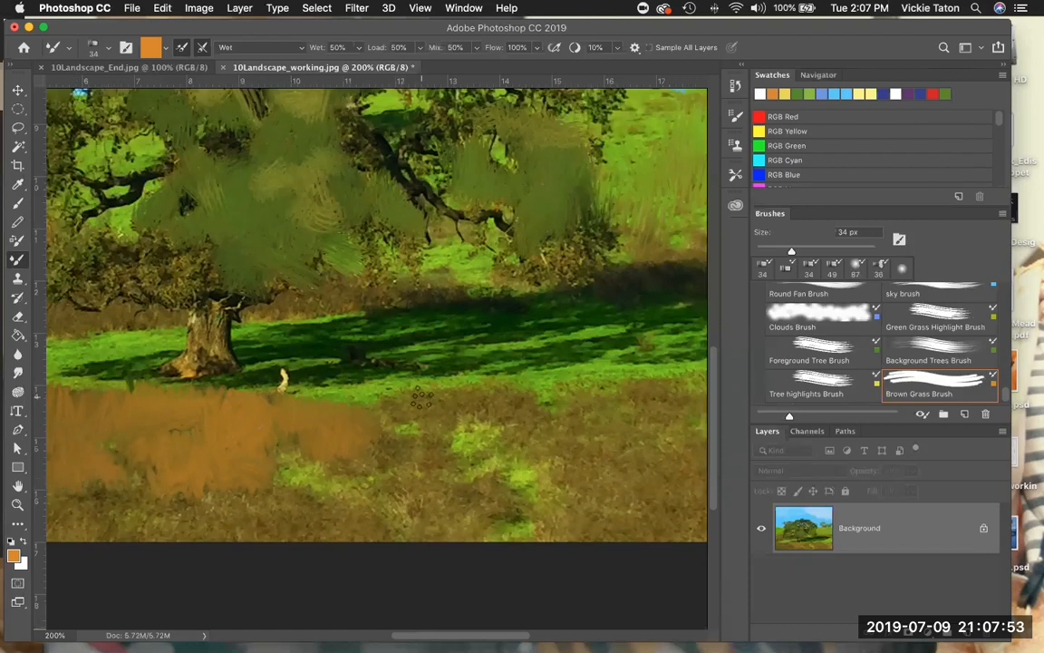
# - Paint yellow grass blades over the left foreground's brown area and its lower edge with the 175 px Foreground Grass Brush
pyautogui.scroll(-1, 813, 395)
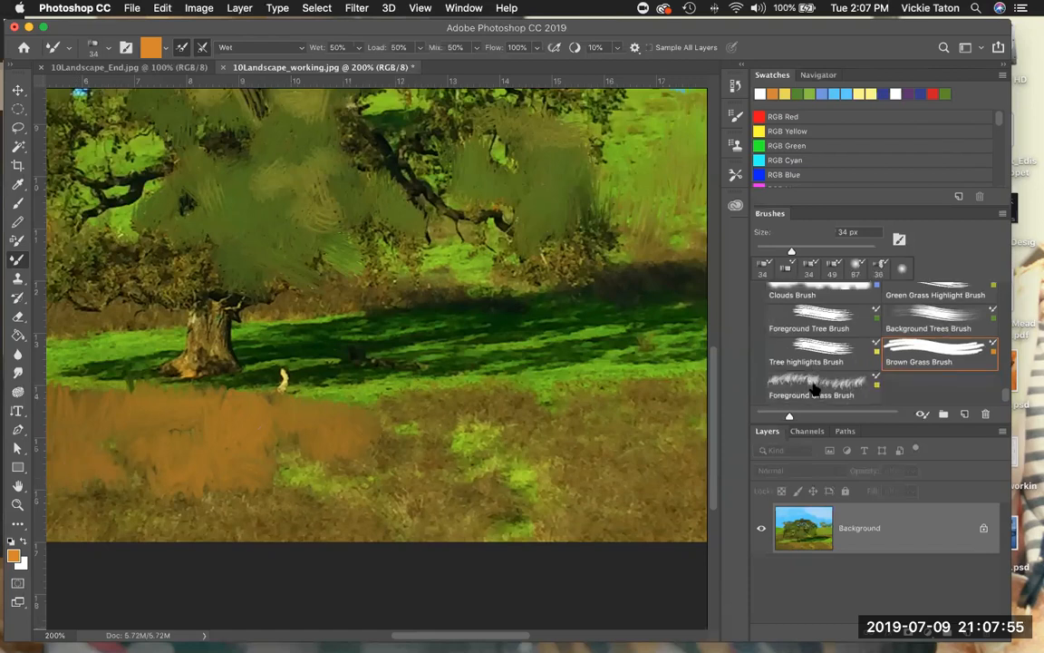
pyautogui.click(816, 384)
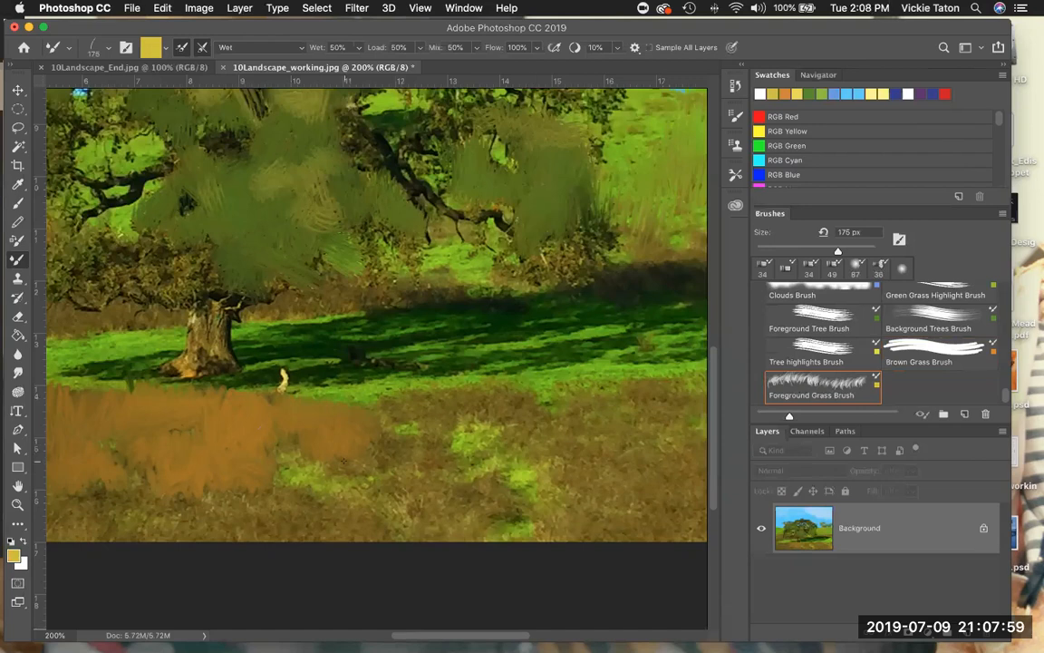
pyautogui.moveTo(177, 485); pyautogui.dragTo(248, 464)
pyautogui.moveTo(246, 511); pyautogui.dragTo(275, 474)
pyautogui.moveTo(134, 510)
pyautogui.mouseDown()
pyautogui.moveTo(82, 497)
pyautogui.moveTo(129, 461)
pyautogui.mouseUp()
pyautogui.moveTo(67, 528)
pyautogui.mouseDown()
pyautogui.moveTo(104, 468)
pyautogui.moveTo(117, 406)
pyautogui.mouseUp()
pyautogui.moveTo(219, 471)
pyautogui.mouseDown()
pyautogui.moveTo(249, 417)
pyautogui.moveTo(274, 432)
pyautogui.mouseUp()
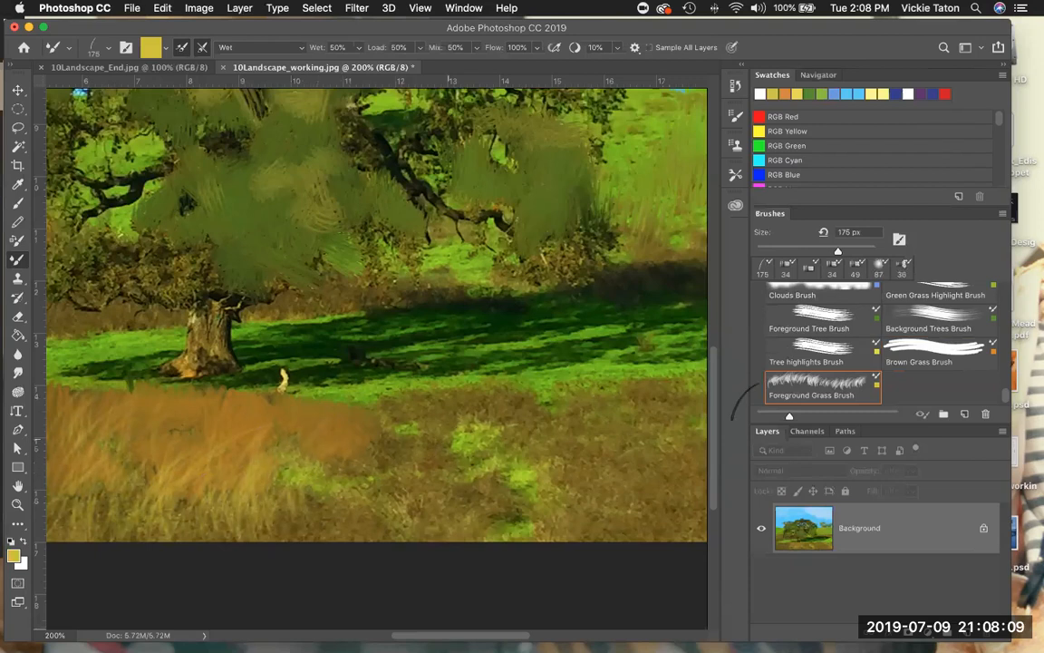
# - Paint the foreground's lower edge with the 34 px Brown Grass Brush and cover it with blades using the 175 px Foreground Grass Brush
pyautogui.click(928, 349)
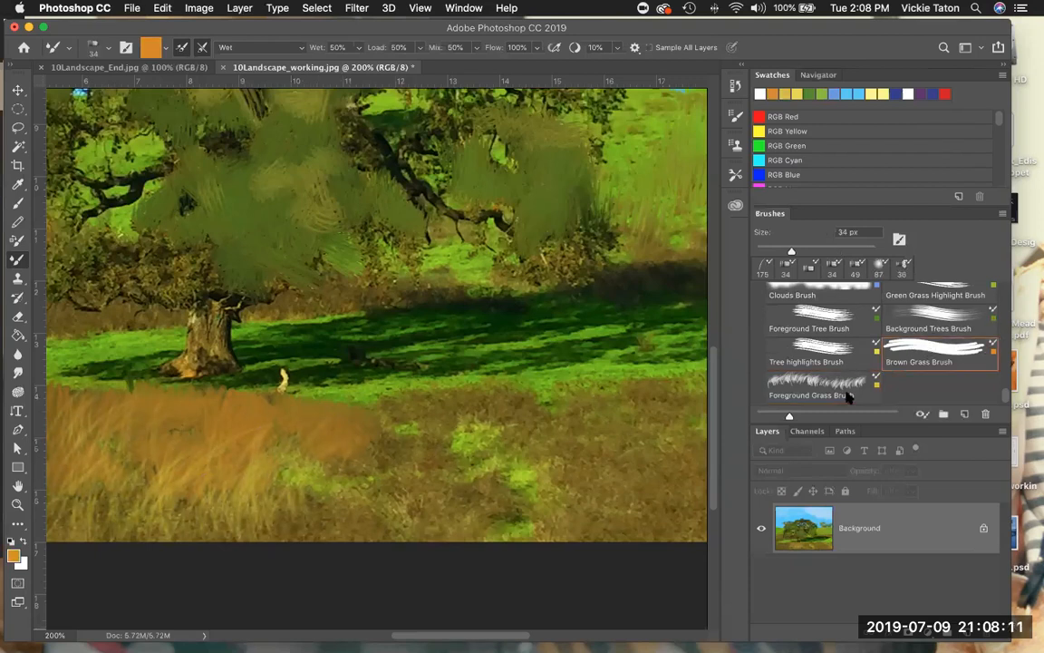
pyautogui.moveTo(238, 536)
pyautogui.mouseDown()
pyautogui.moveTo(218, 513)
pyautogui.moveTo(210, 528)
pyautogui.moveTo(206, 509)
pyautogui.moveTo(225, 493)
pyautogui.moveTo(234, 514)
pyautogui.moveTo(261, 494)
pyautogui.moveTo(270, 543)
pyautogui.moveTo(199, 521)
pyautogui.moveTo(182, 533)
pyautogui.moveTo(191, 523)
pyautogui.moveTo(201, 531)
pyautogui.moveTo(135, 520)
pyautogui.moveTo(121, 529)
pyautogui.moveTo(106, 490)
pyautogui.moveTo(53, 520)
pyautogui.moveTo(112, 485)
pyautogui.moveTo(148, 500)
pyautogui.moveTo(150, 525)
pyautogui.moveTo(172, 533)
pyautogui.moveTo(176, 512)
pyautogui.moveTo(232, 532)
pyautogui.moveTo(279, 526)
pyautogui.moveTo(283, 544)
pyautogui.moveTo(285, 530)
pyautogui.moveTo(297, 542)
pyautogui.moveTo(328, 517)
pyautogui.moveTo(336, 546)
pyautogui.moveTo(319, 534)
pyautogui.moveTo(346, 534)
pyautogui.moveTo(353, 549)
pyautogui.moveTo(362, 532)
pyautogui.moveTo(372, 543)
pyautogui.moveTo(395, 524)
pyautogui.mouseUp()
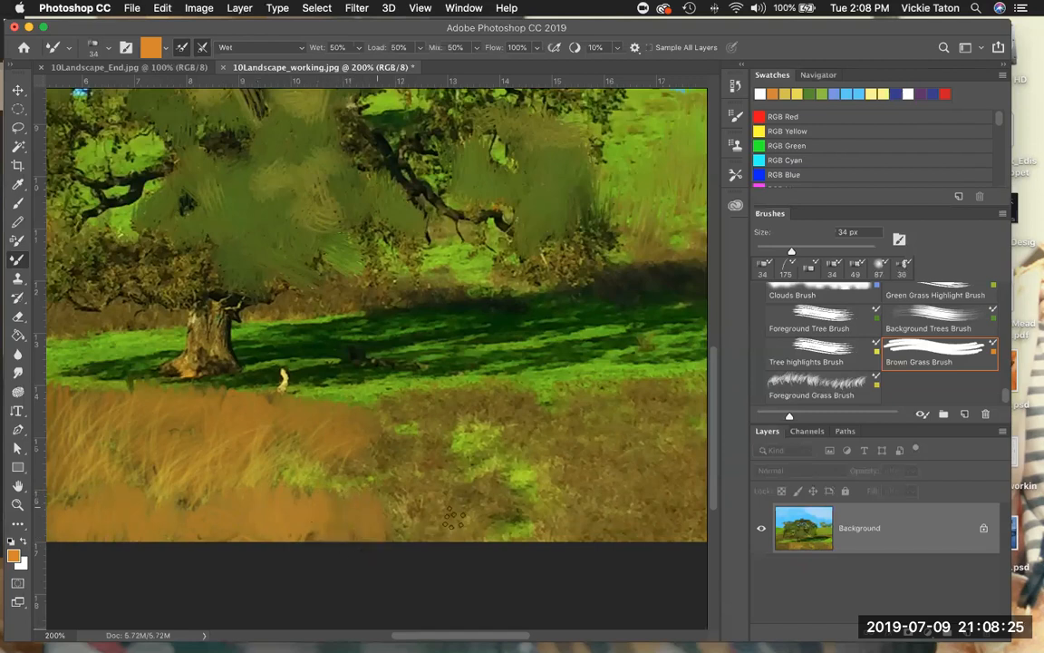
pyautogui.click(810, 397)
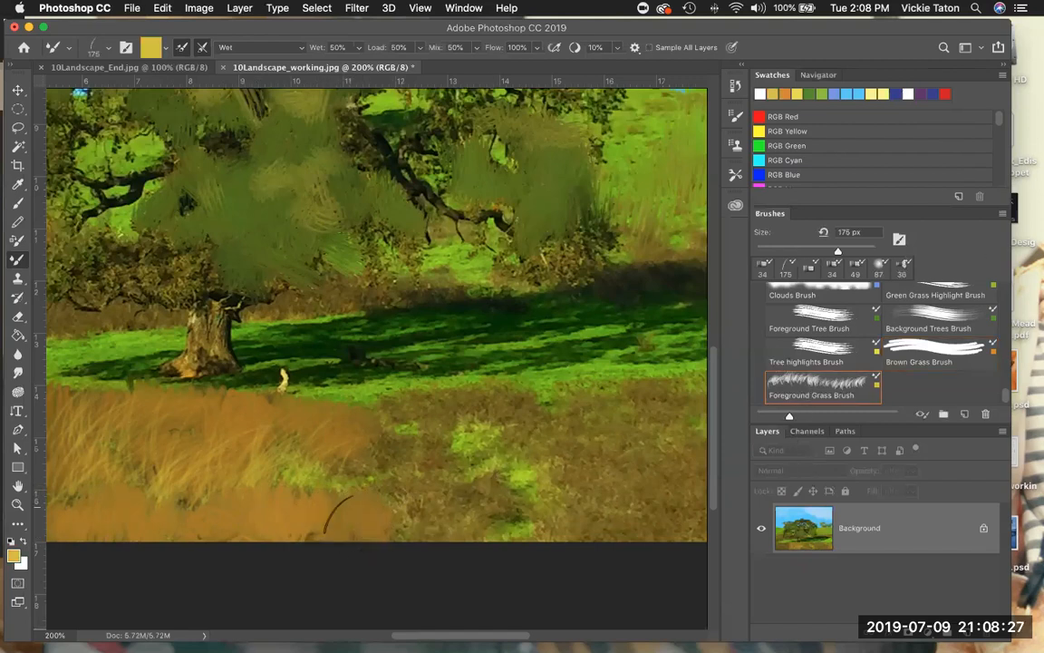
pyautogui.moveTo(357, 456)
pyautogui.mouseDown()
pyautogui.moveTo(284, 440)
pyautogui.moveTo(261, 449)
pyautogui.moveTo(279, 475)
pyautogui.mouseUp()
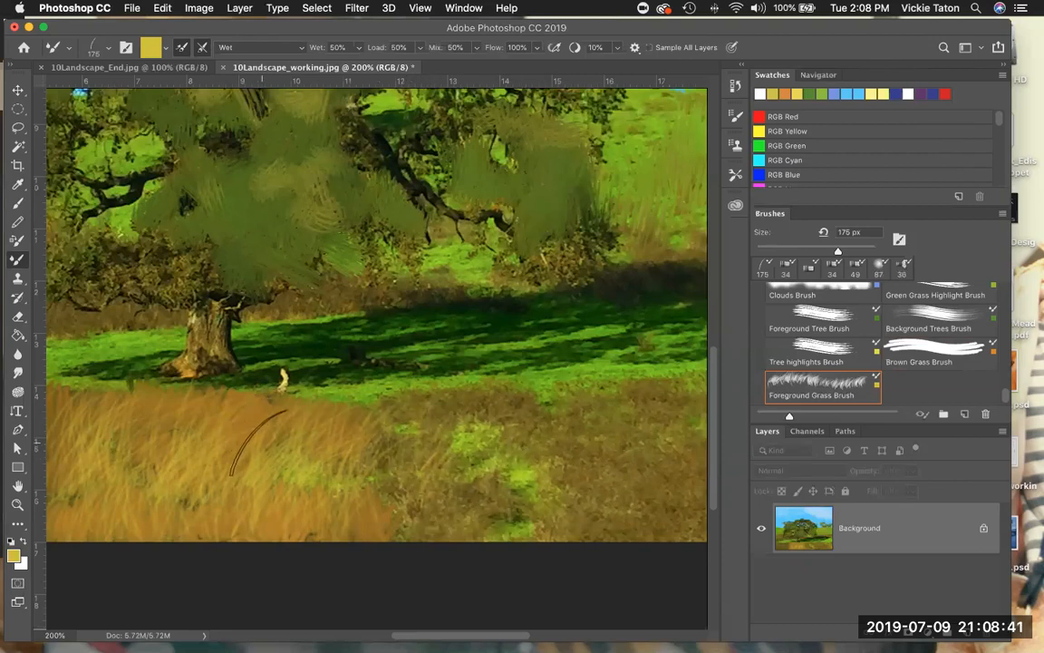
# - Cover the remaining green patch in the painted dry grass with the Brown Grass Brush and add Foreground Grass Brush blades over it
pyautogui.click(933, 350)
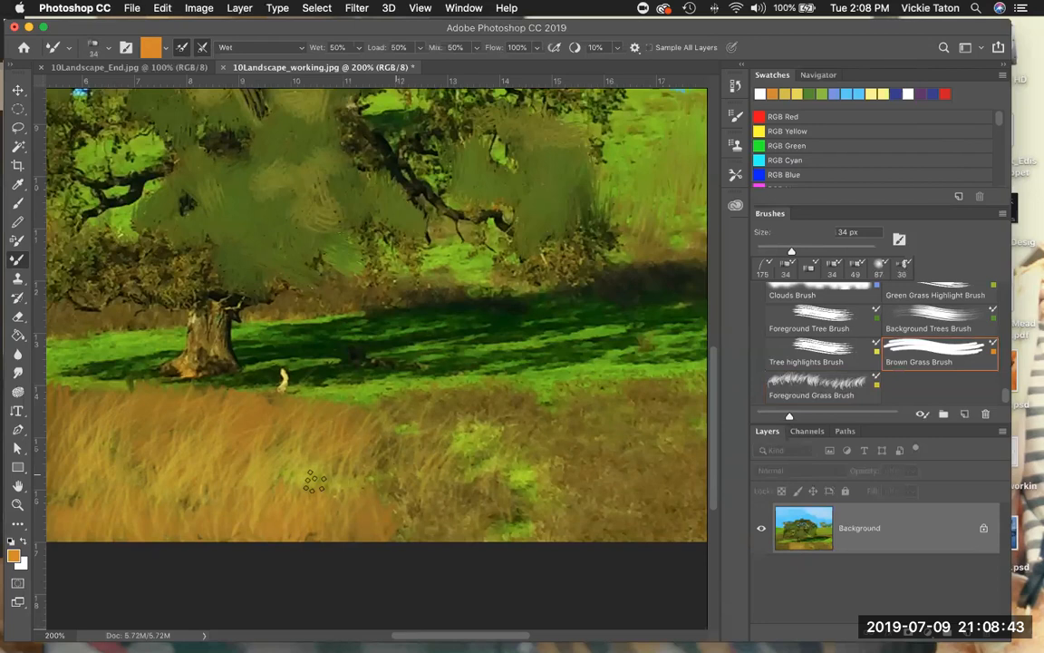
pyautogui.moveTo(281, 494)
pyautogui.mouseDown()
pyautogui.moveTo(224, 498)
pyautogui.moveTo(230, 469)
pyautogui.moveTo(251, 488)
pyautogui.moveTo(268, 481)
pyautogui.moveTo(296, 498)
pyautogui.moveTo(334, 478)
pyautogui.mouseUp()
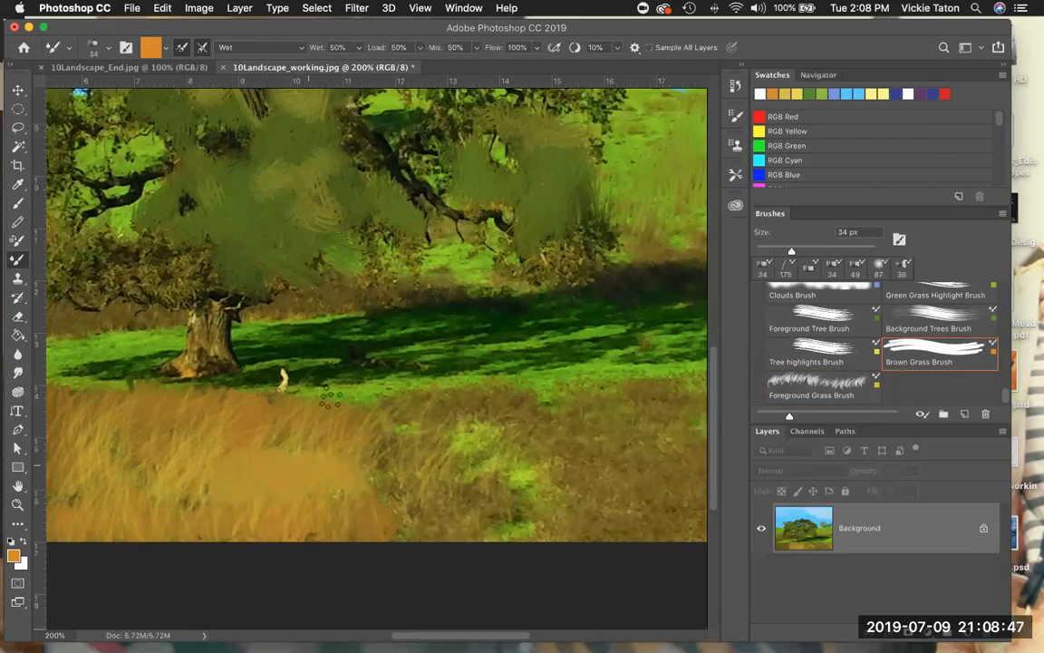
pyautogui.click(847, 379)
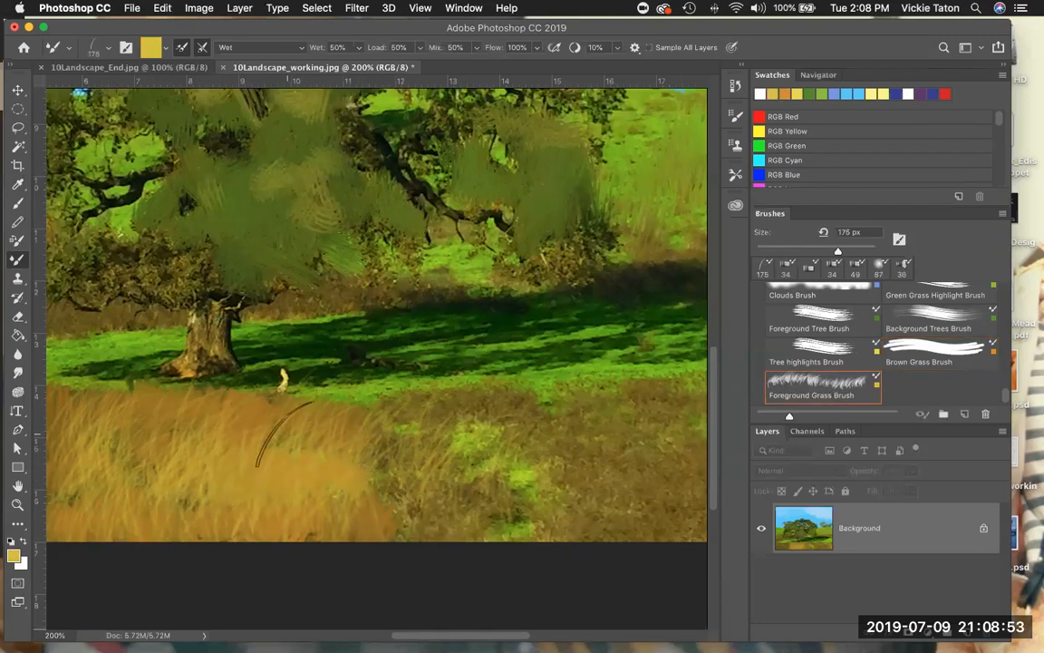
# - Look at the brush stroke history and fit the whole landscape on screen to review the painting
pyautogui.click(736, 86)
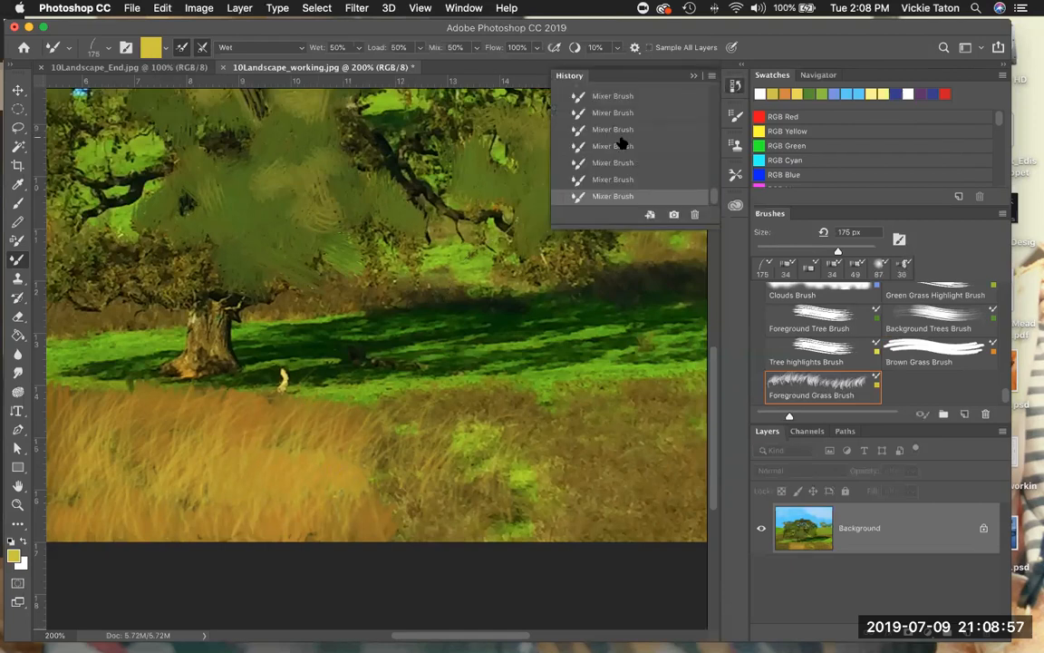
pyautogui.click(419, 8)
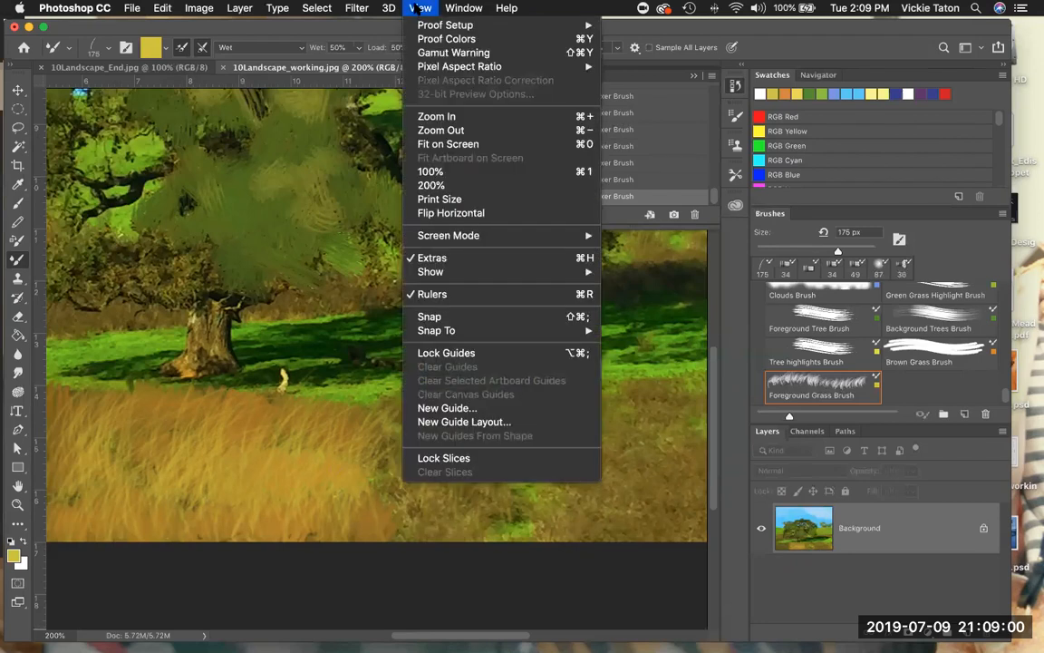
pyautogui.click(438, 145)
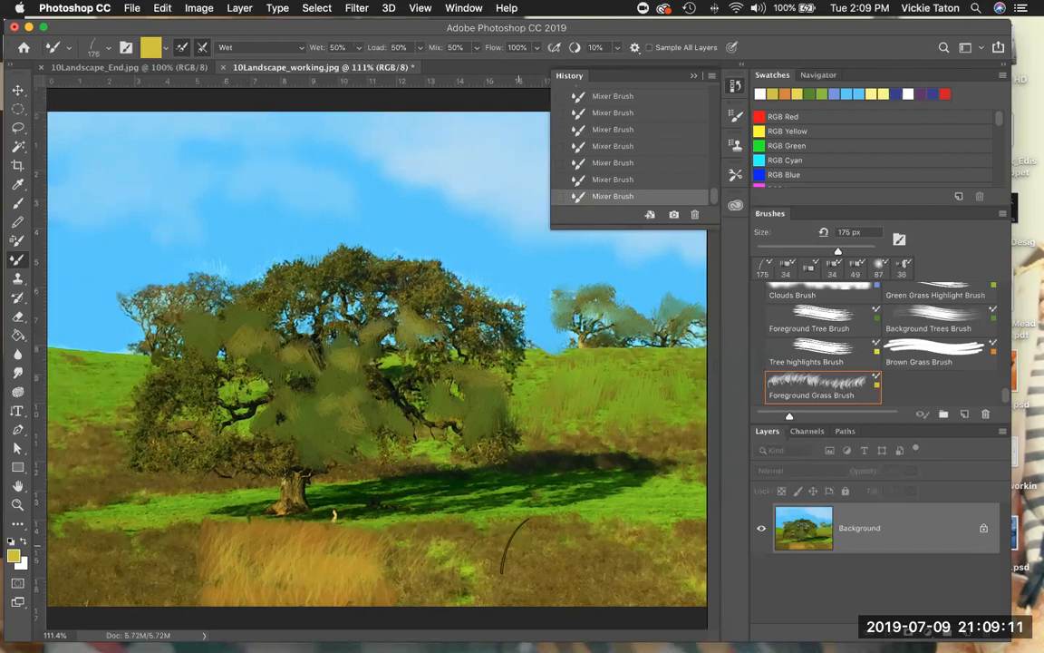
pyautogui.click(693, 78)
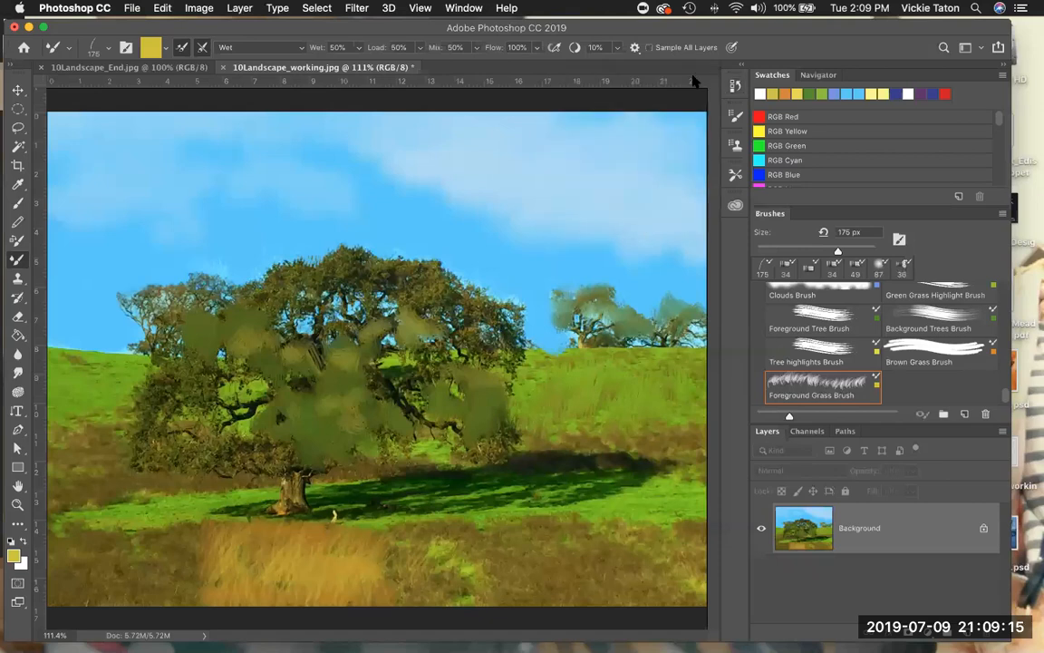